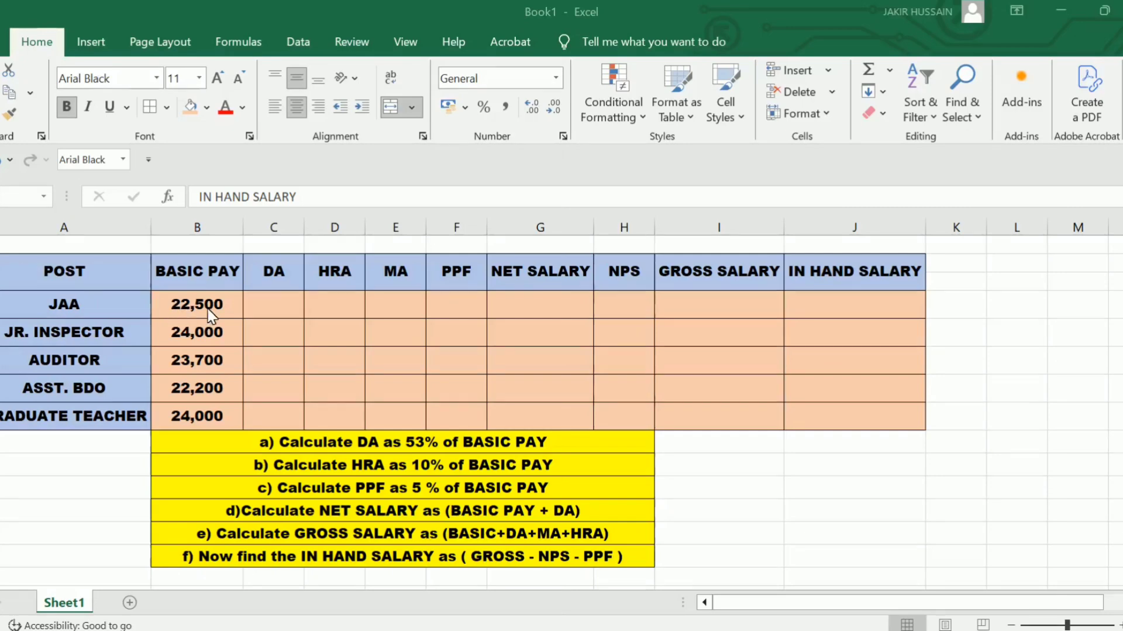
# - Calculate the DA for the JAA row in C4 with the formula =53%*B4
pyautogui.doubleClick(287, 310)
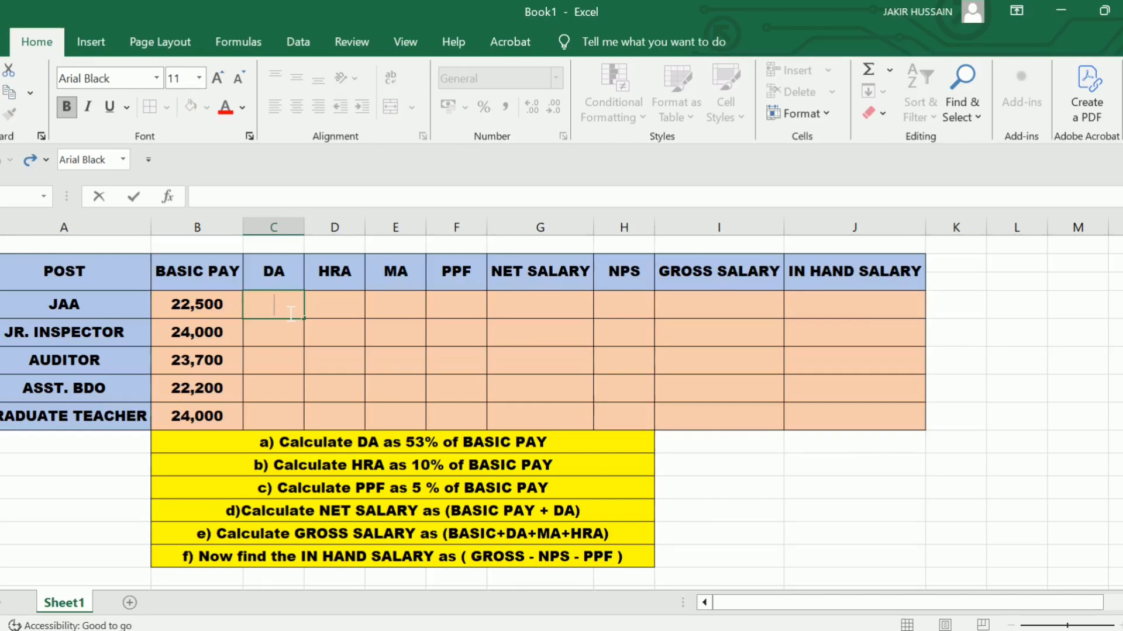
pyautogui.write('=')
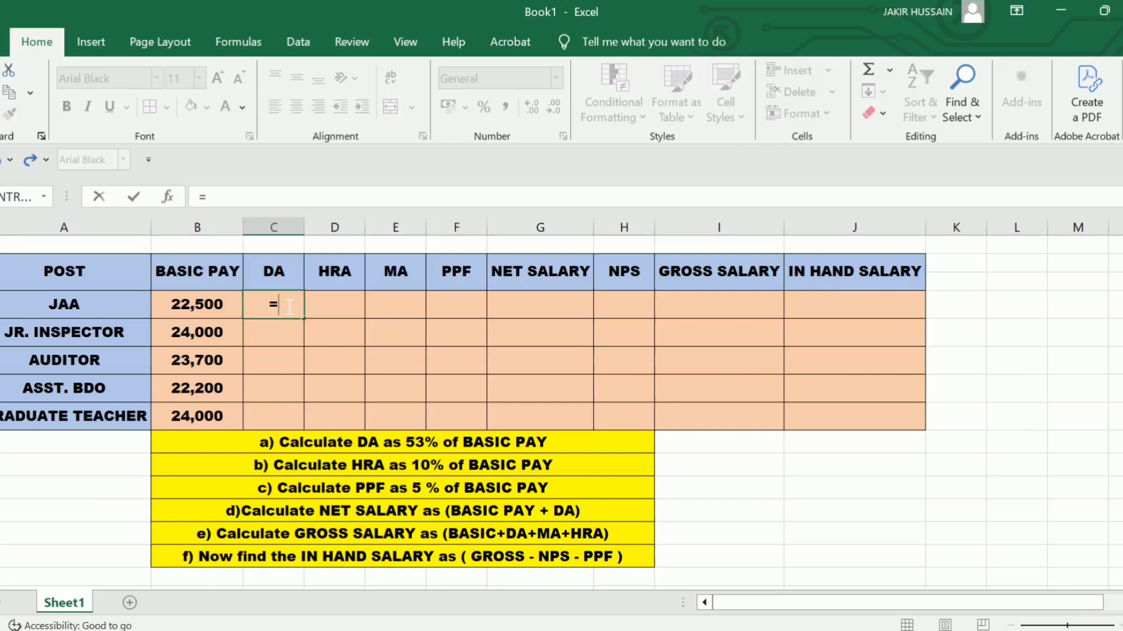
pyautogui.write('53')
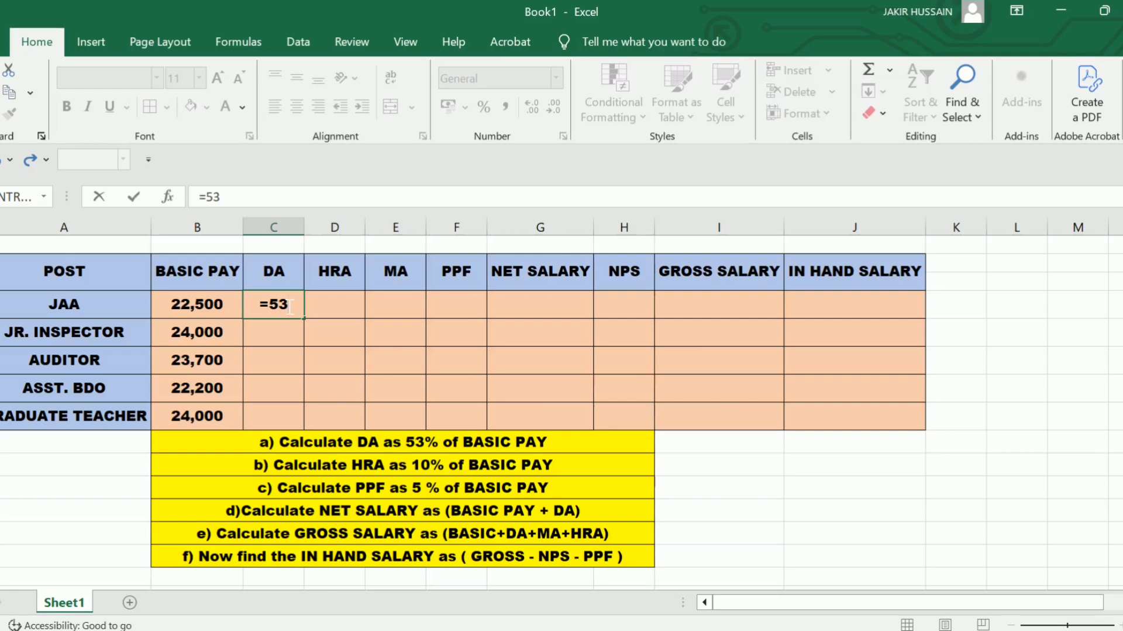
pyautogui.write('%')
pyautogui.write('*')
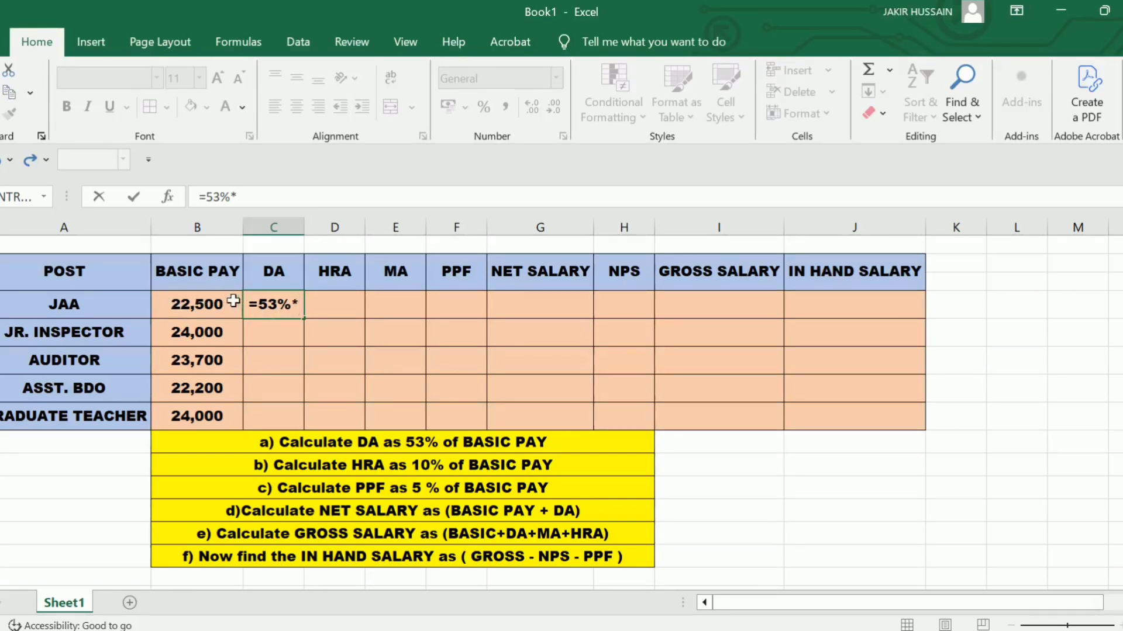
pyautogui.click(204, 307)
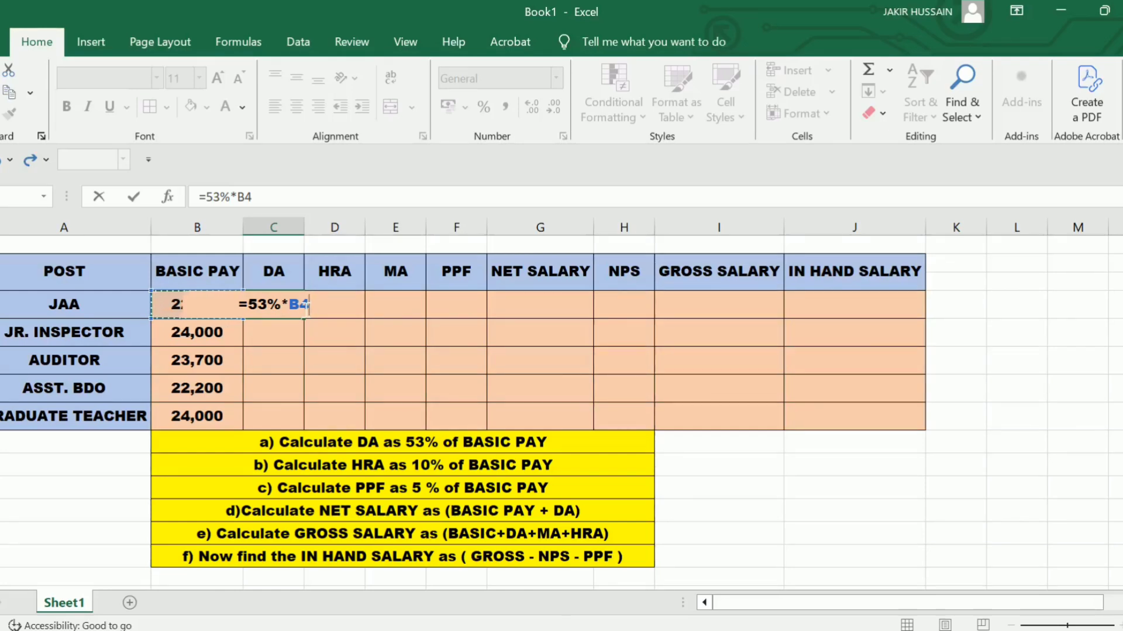
pyautogui.press('Return')
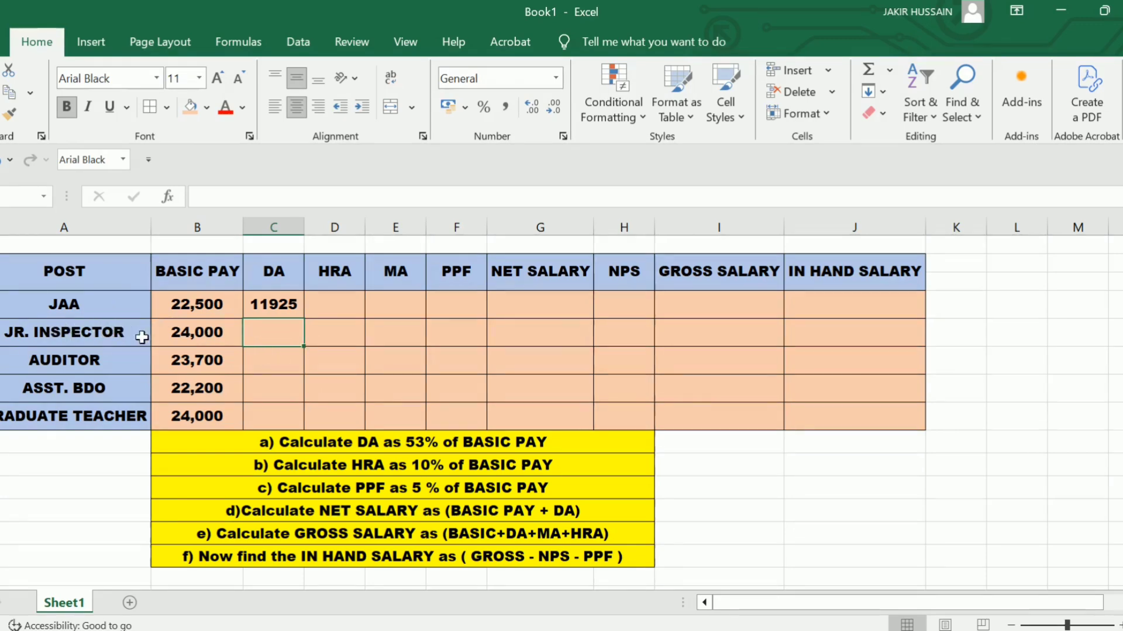
# - Calculate the JR. INSPECTOR row's DA with =53%*B5 and fill the formula down through the GRADUATE TEACHER row
pyautogui.doubleClick(277, 335)
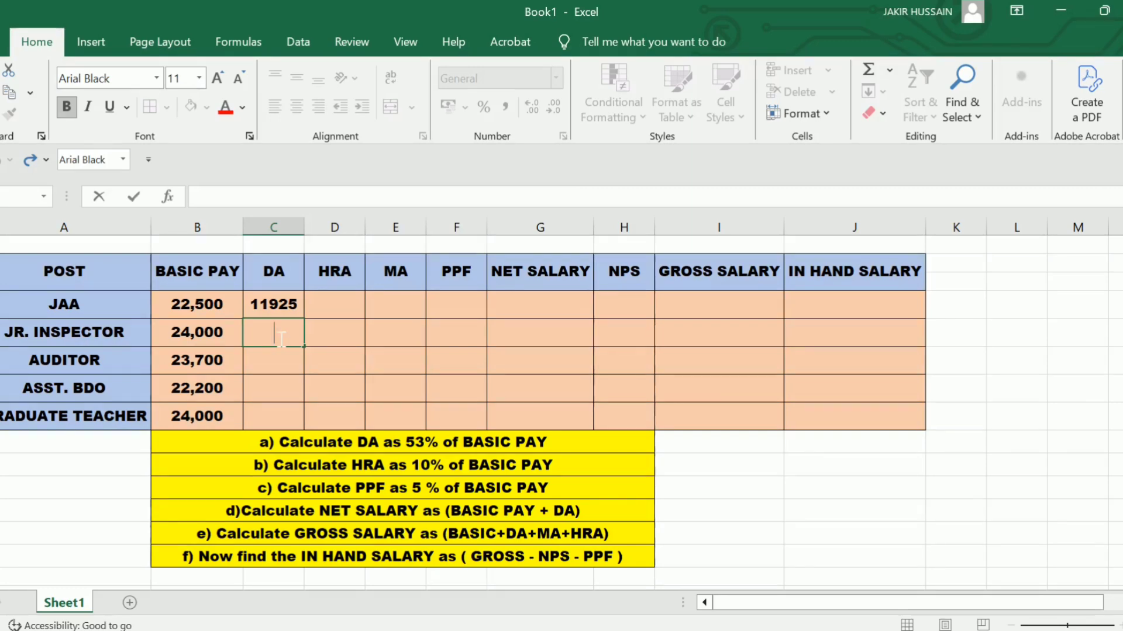
pyautogui.write('=')
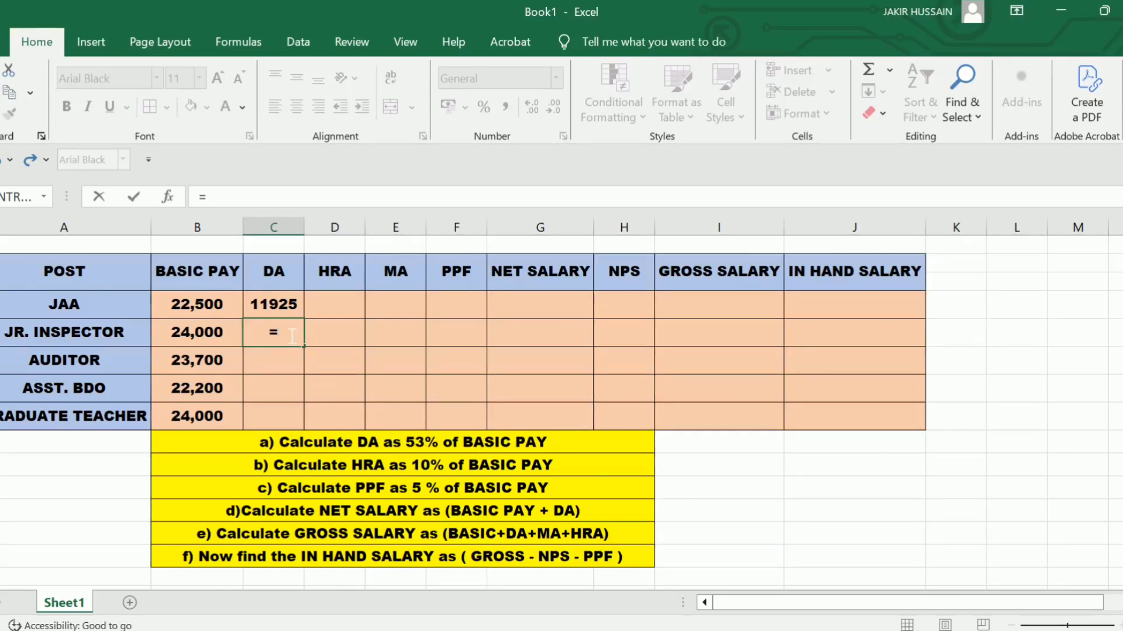
pyautogui.write('53')
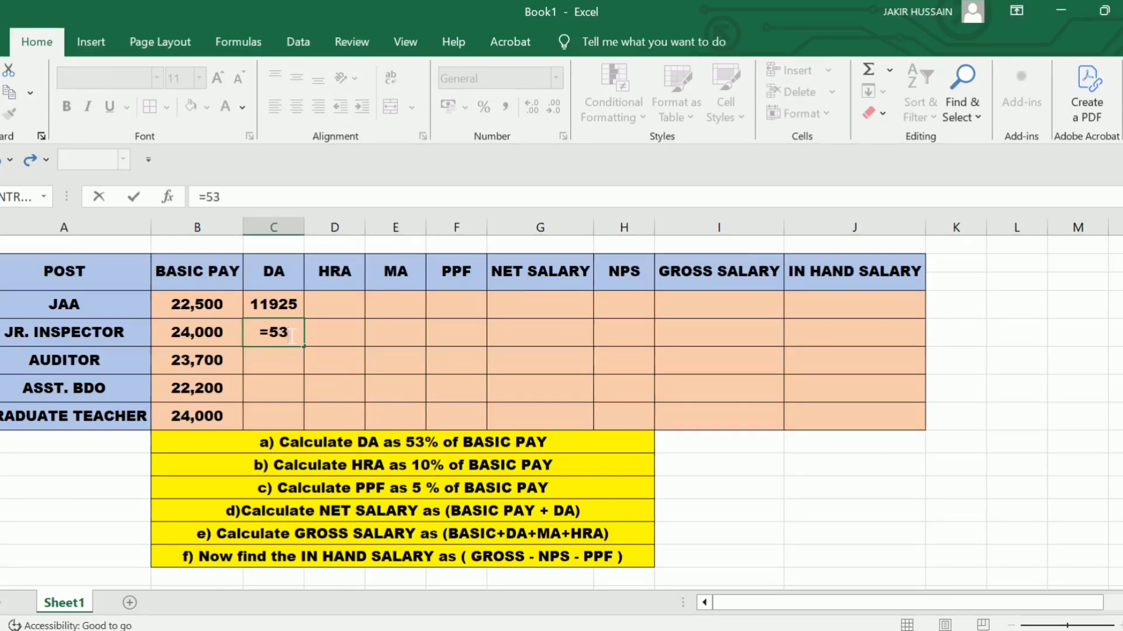
pyautogui.write('%')
pyautogui.write('*')
pyautogui.click(202, 335)
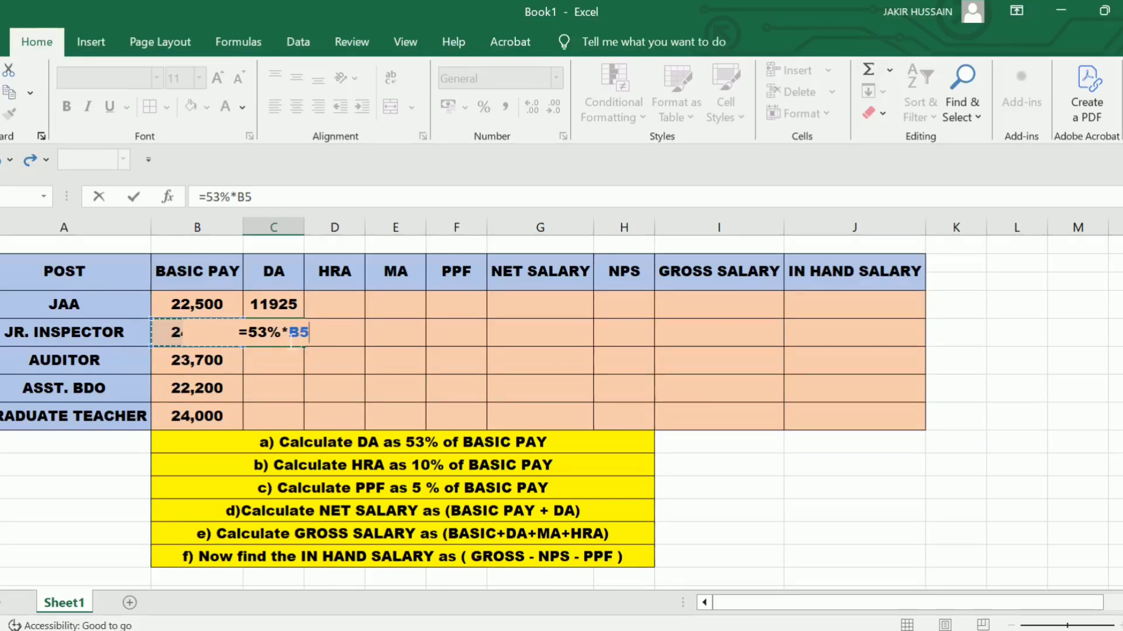
pyautogui.press('Return')
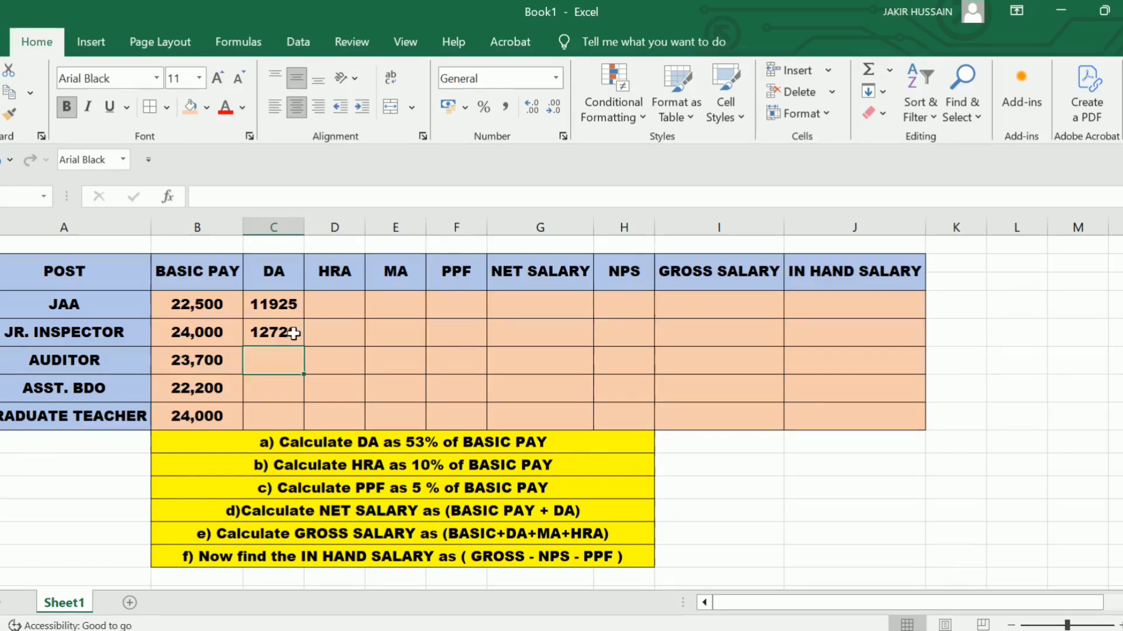
pyautogui.click(292, 332)
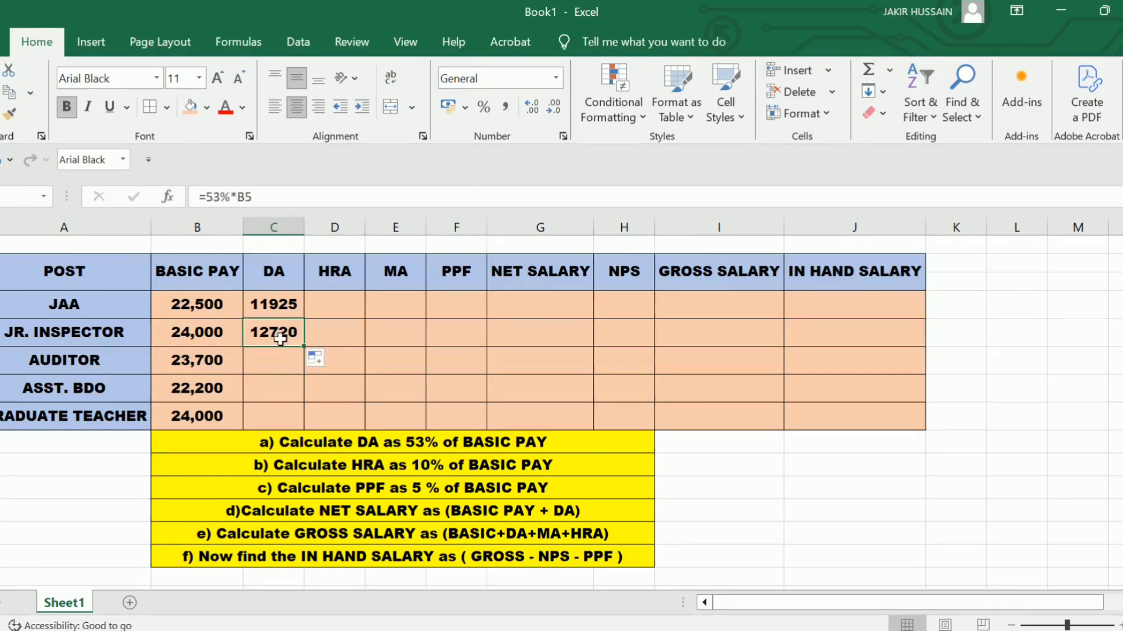
pyautogui.doubleClick(308, 349)
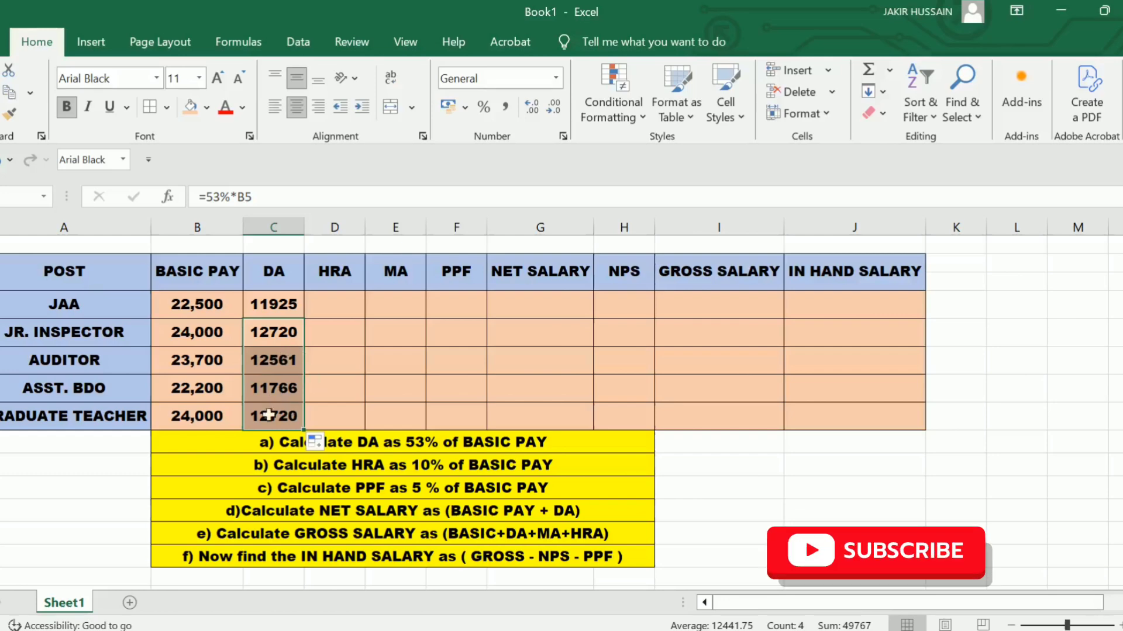
# - Calculate the JAA row's HRA with =10%*B4 and fill the formula down through the GRADUATE TEACHER row
pyautogui.click(332, 307)
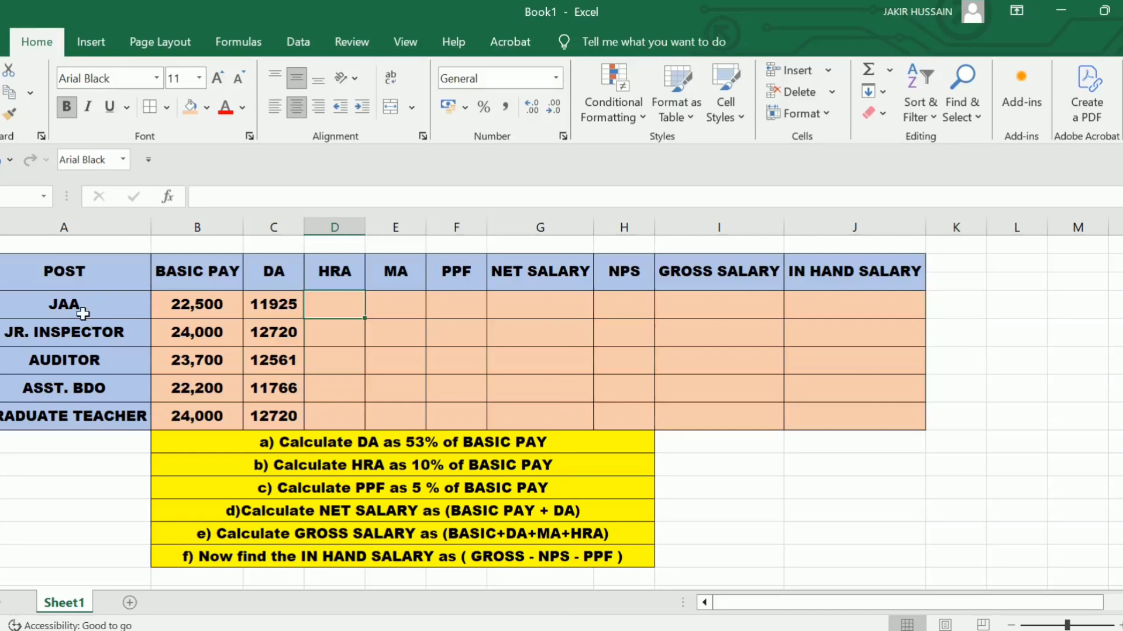
pyautogui.doubleClick(344, 306)
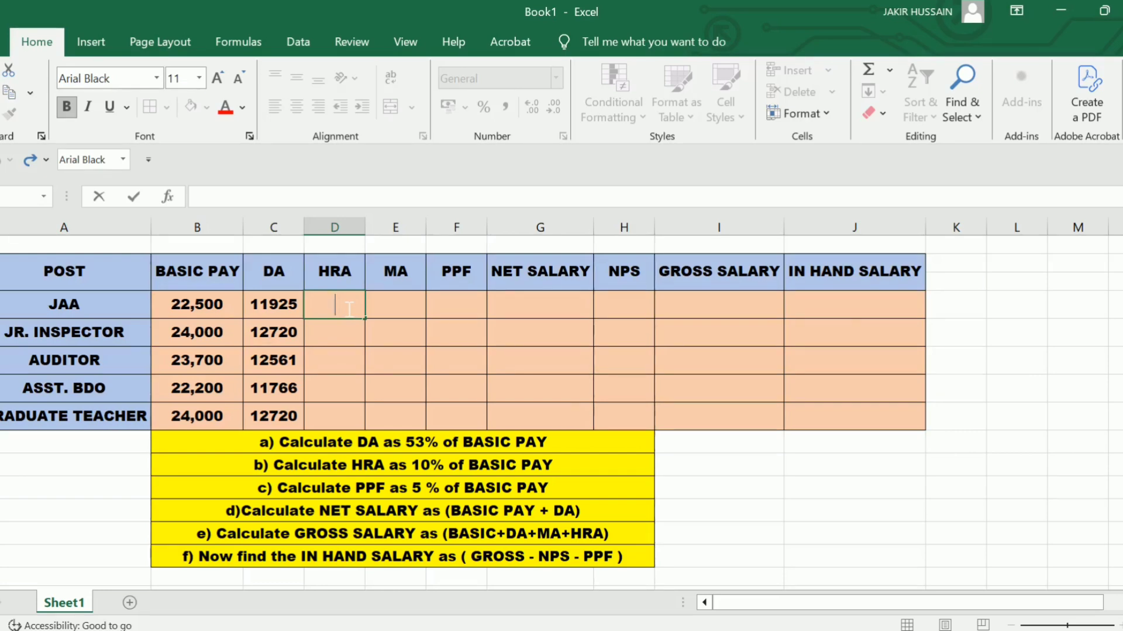
pyautogui.write('=')
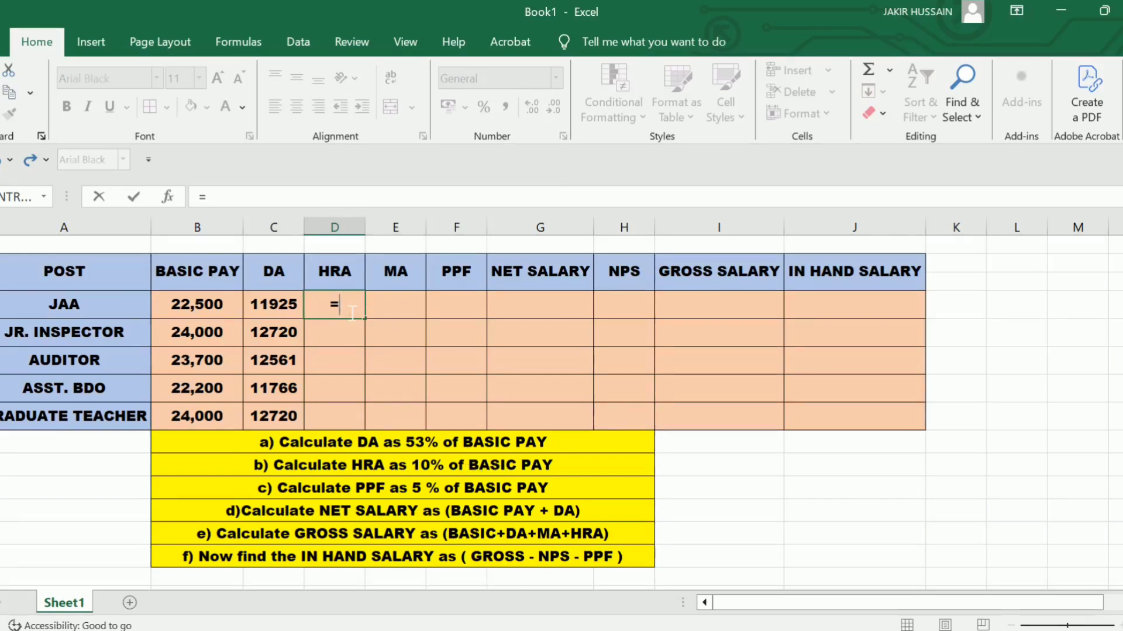
pyautogui.write('10%')
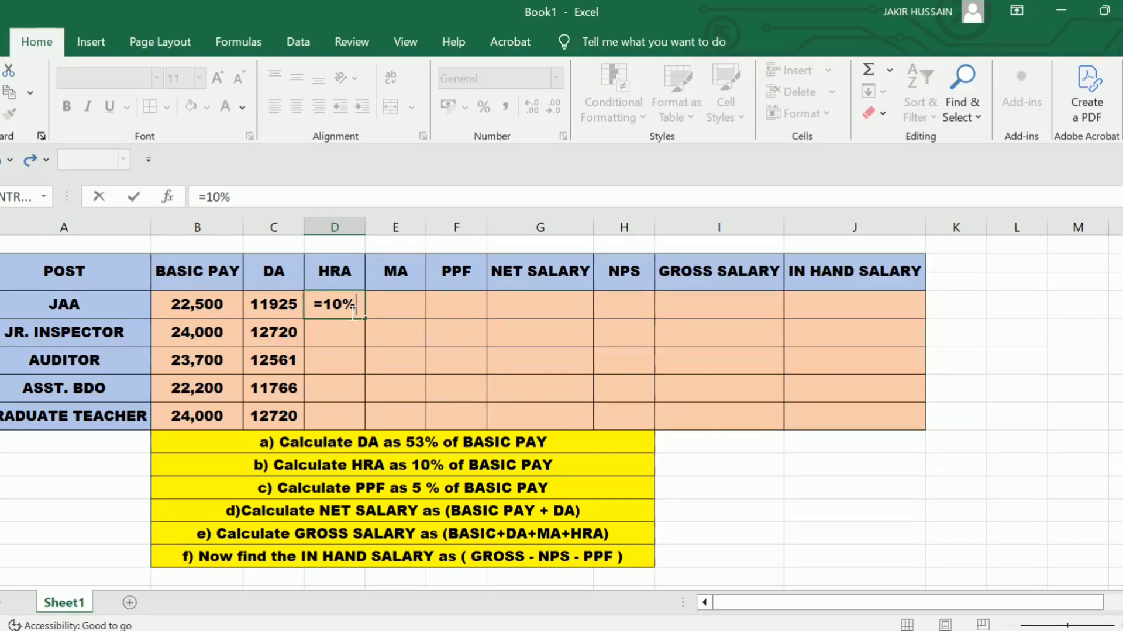
pyautogui.write('*')
pyautogui.click(212, 303)
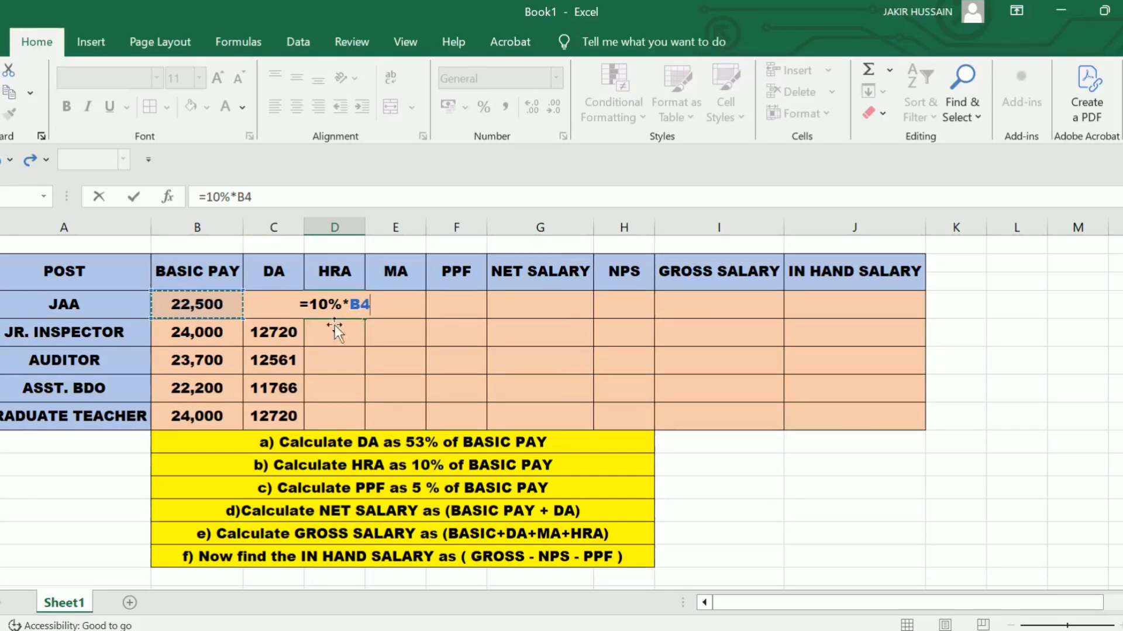
pyautogui.press('Return')
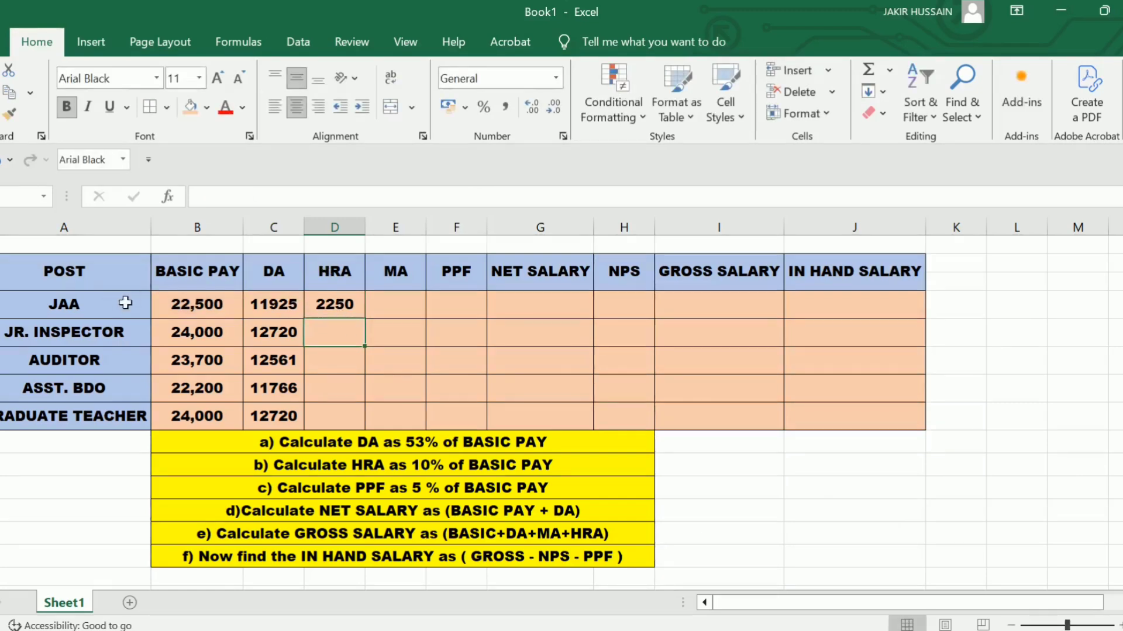
pyautogui.click(350, 310)
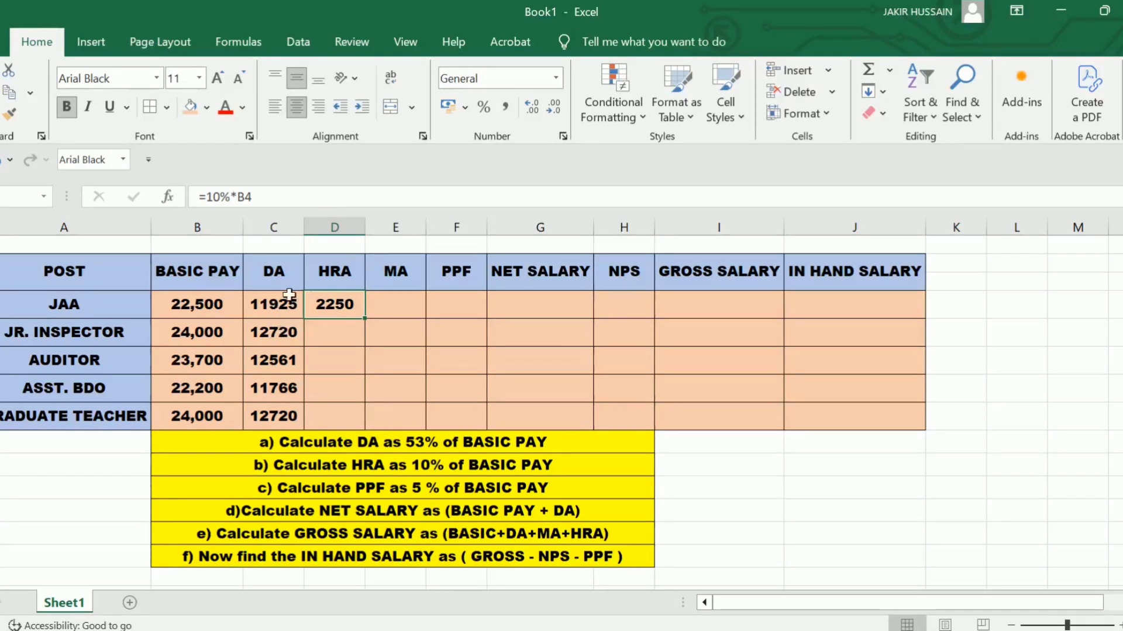
pyautogui.doubleClick(367, 321)
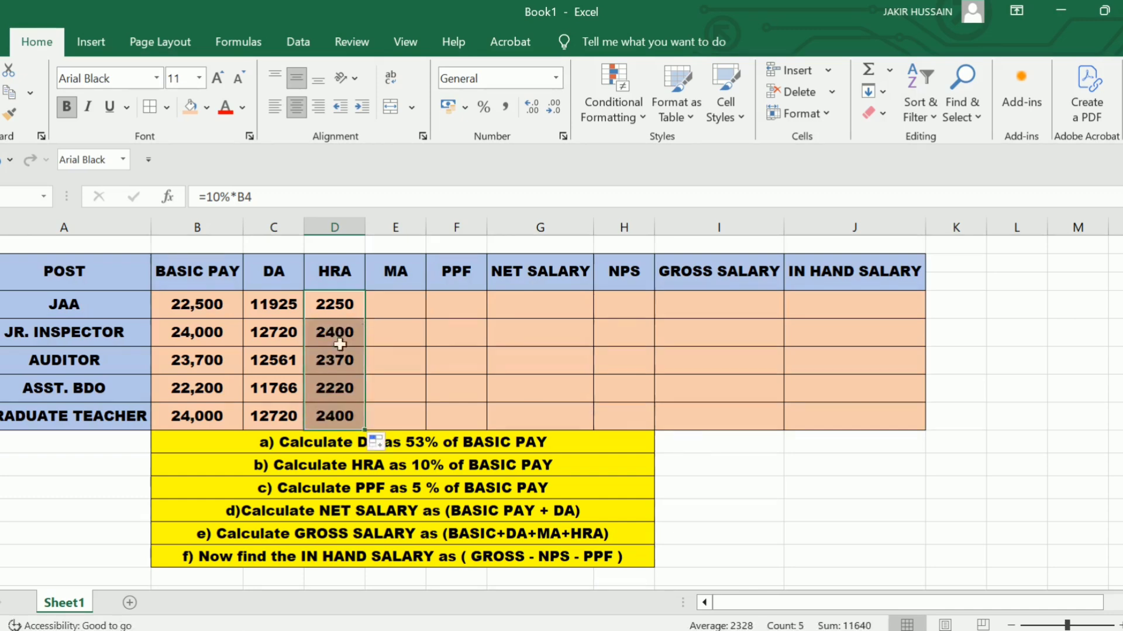
# - Enter 600 as the JAA row's MA and copy it down to all the other posts
pyautogui.click(413, 298)
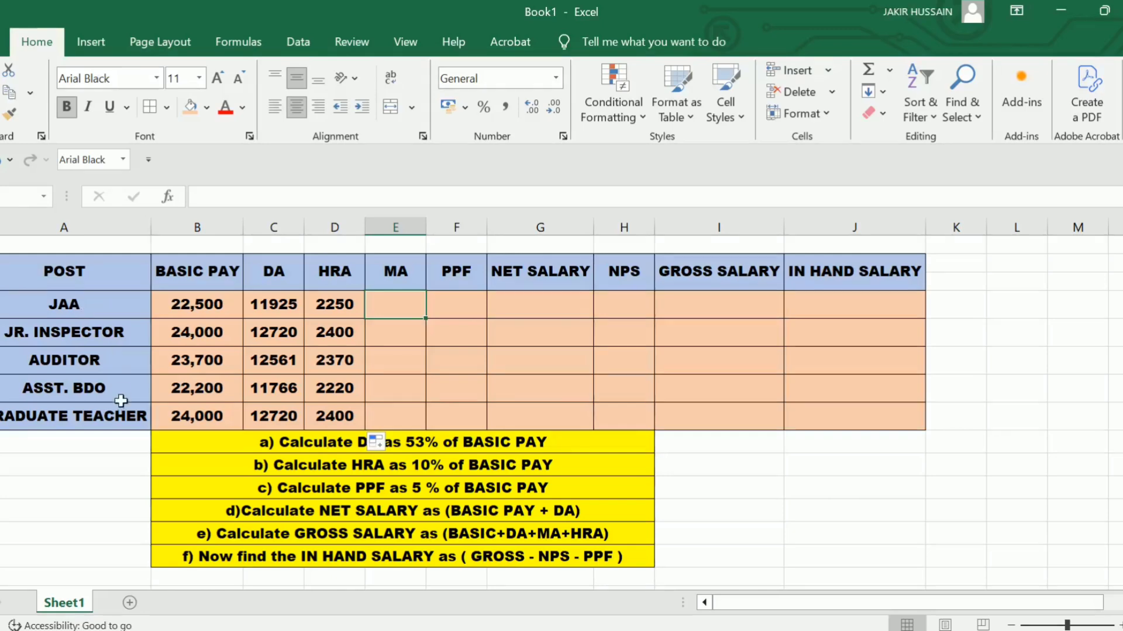
pyautogui.doubleClick(389, 308)
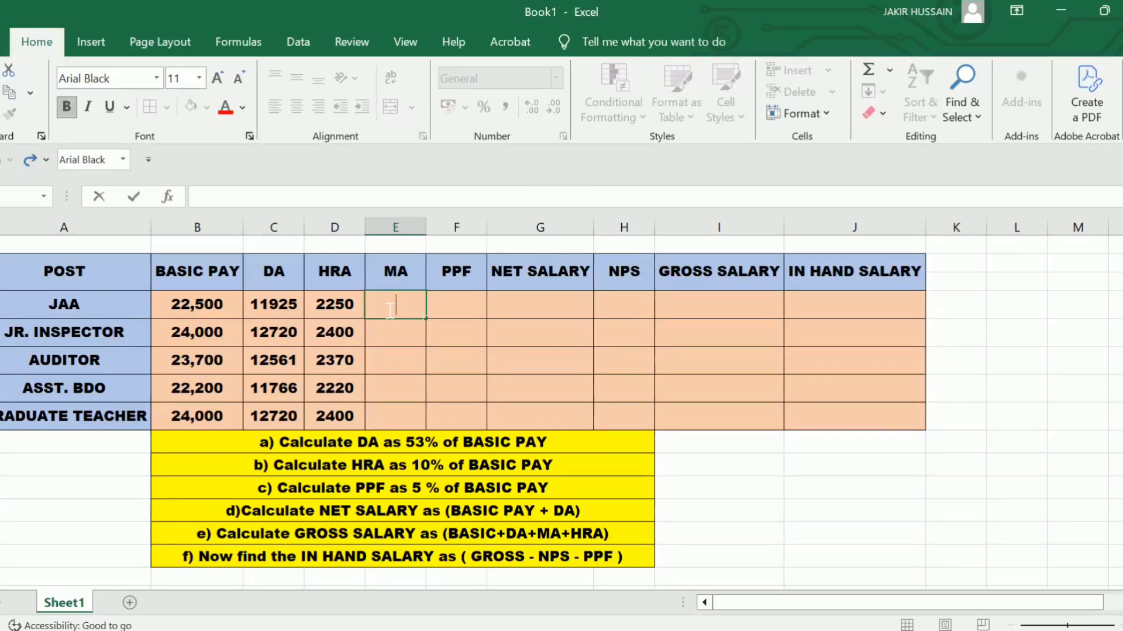
pyautogui.write('600')
pyautogui.click(405, 322)
pyautogui.click(400, 309)
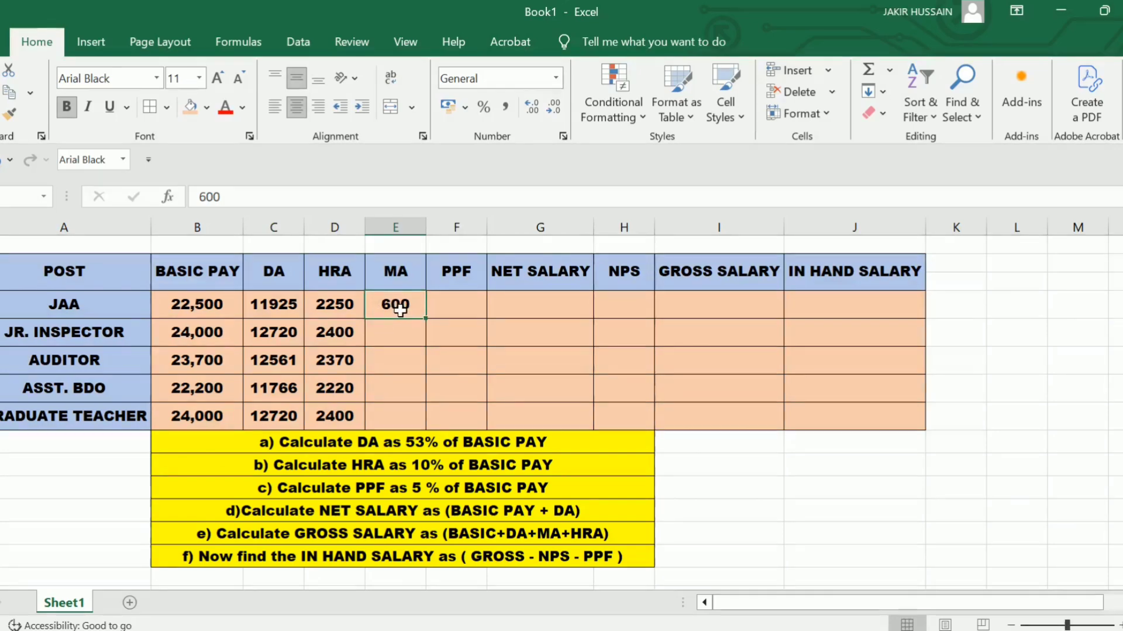
pyautogui.doubleClick(429, 320)
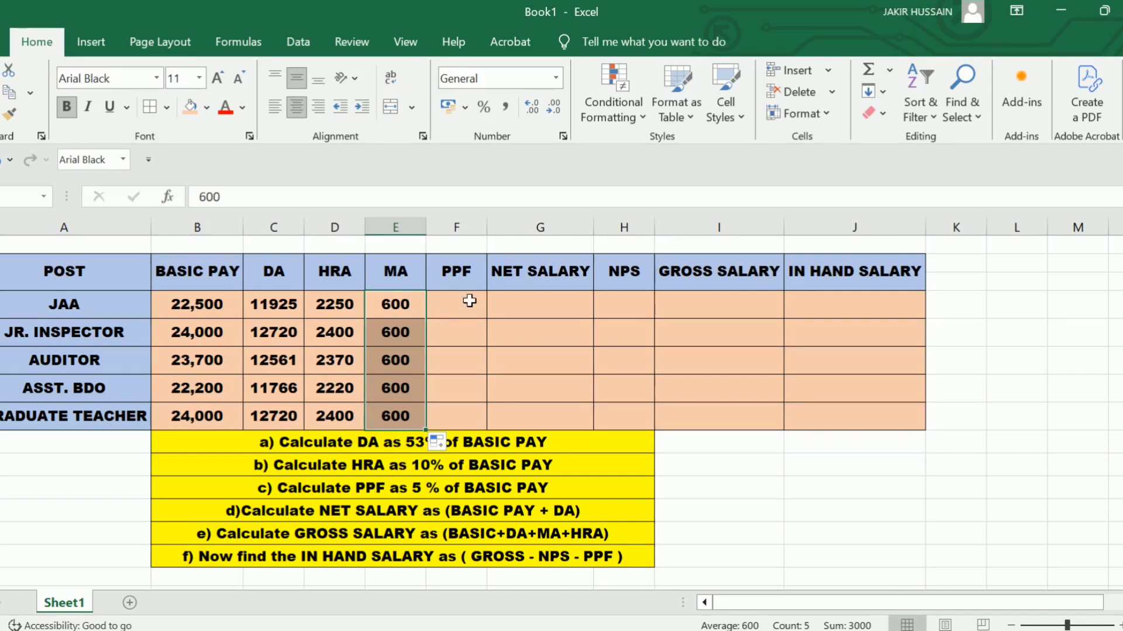
# - Calculate the JAA row's PPF with =5%*B4 and fill the formula down through the GRADUATE TEACHER row
pyautogui.click(294, 494)
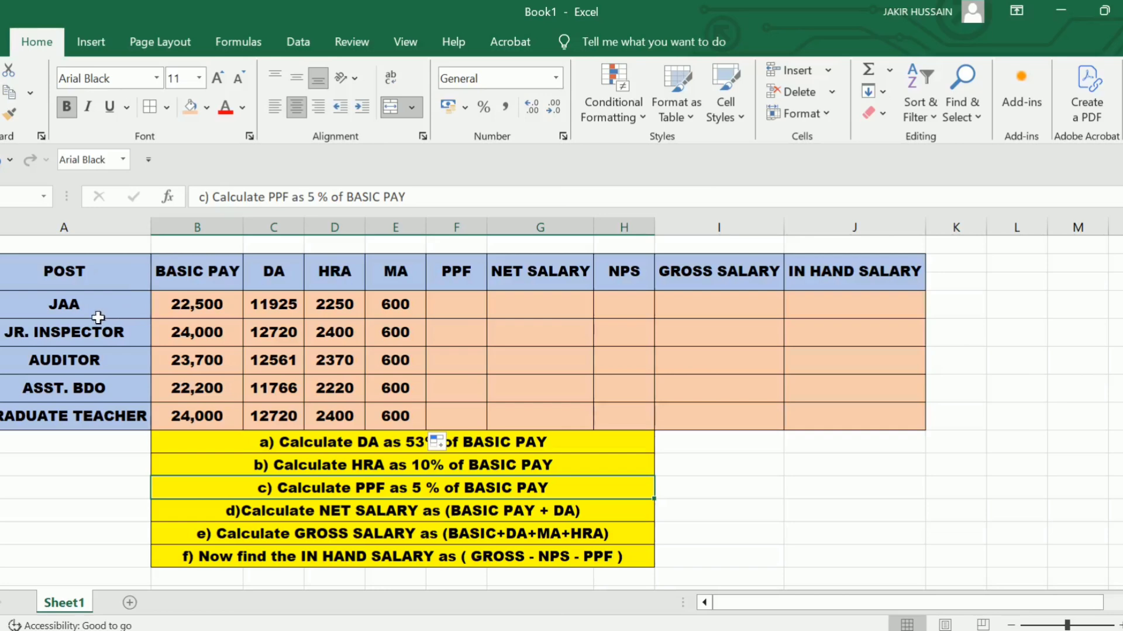
pyautogui.doubleClick(466, 310)
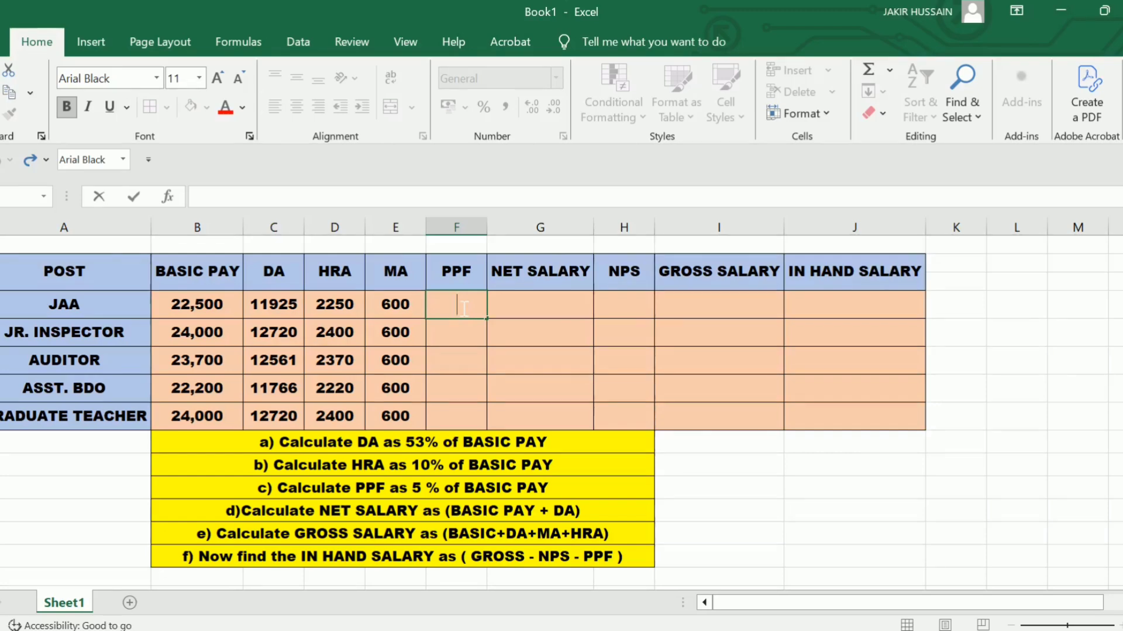
pyautogui.write('=')
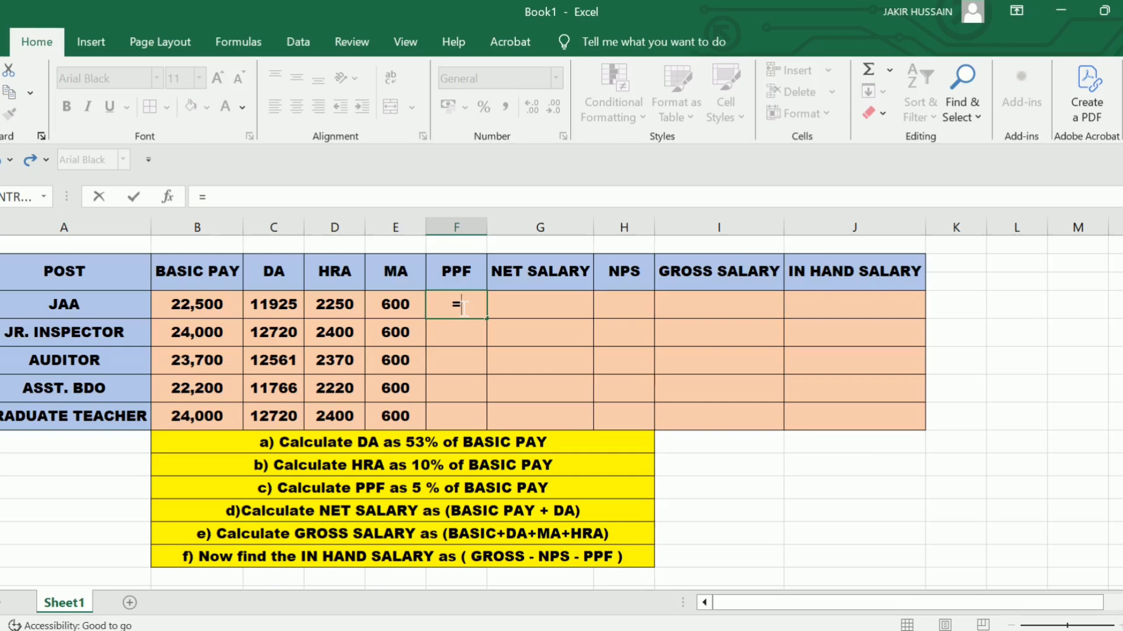
pyautogui.write('5')
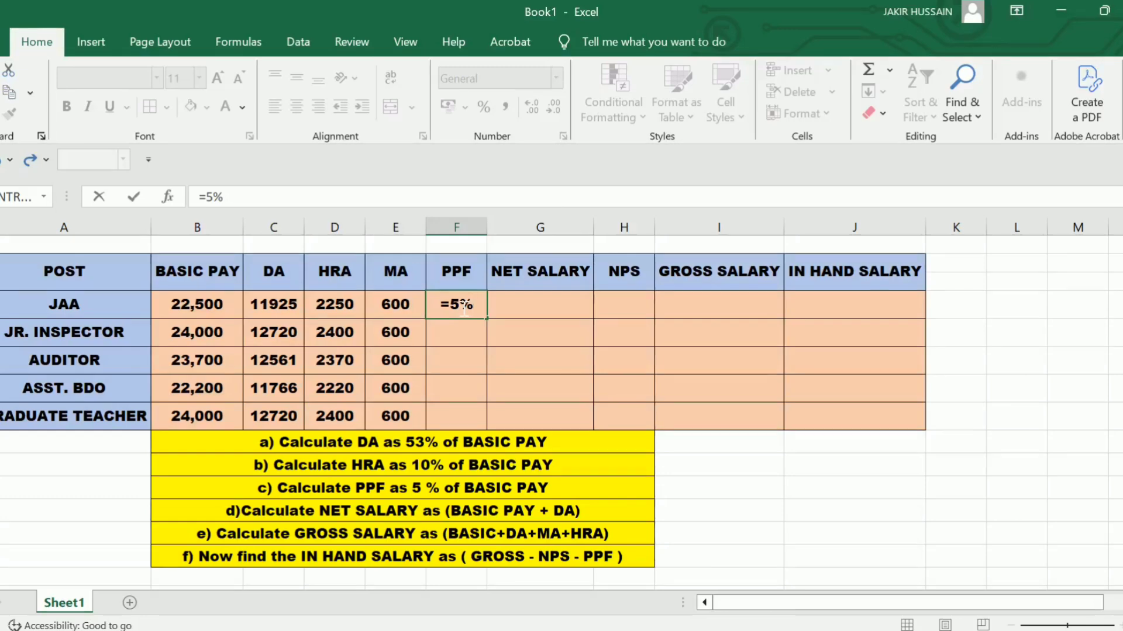
pyautogui.write('*')
pyautogui.click(202, 313)
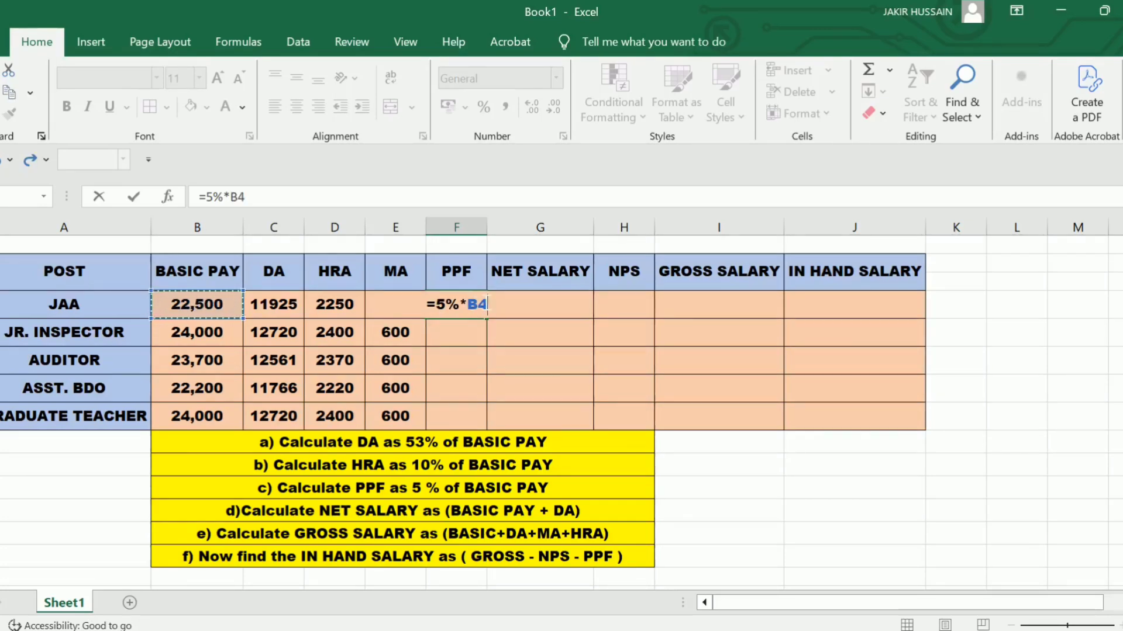
pyautogui.press('Return')
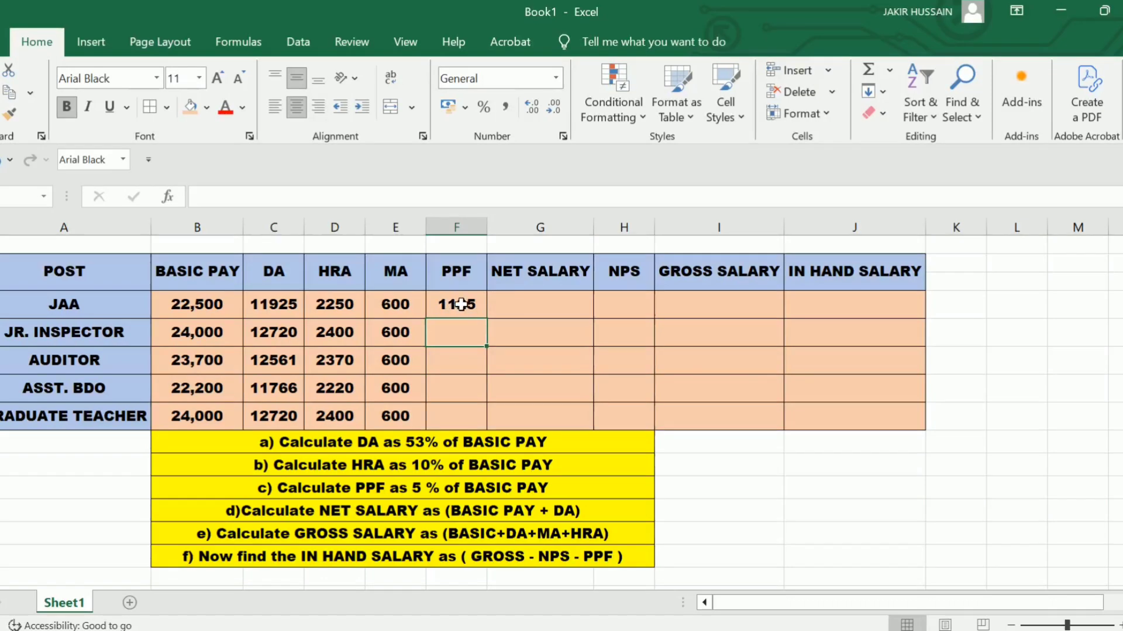
pyautogui.click(480, 305)
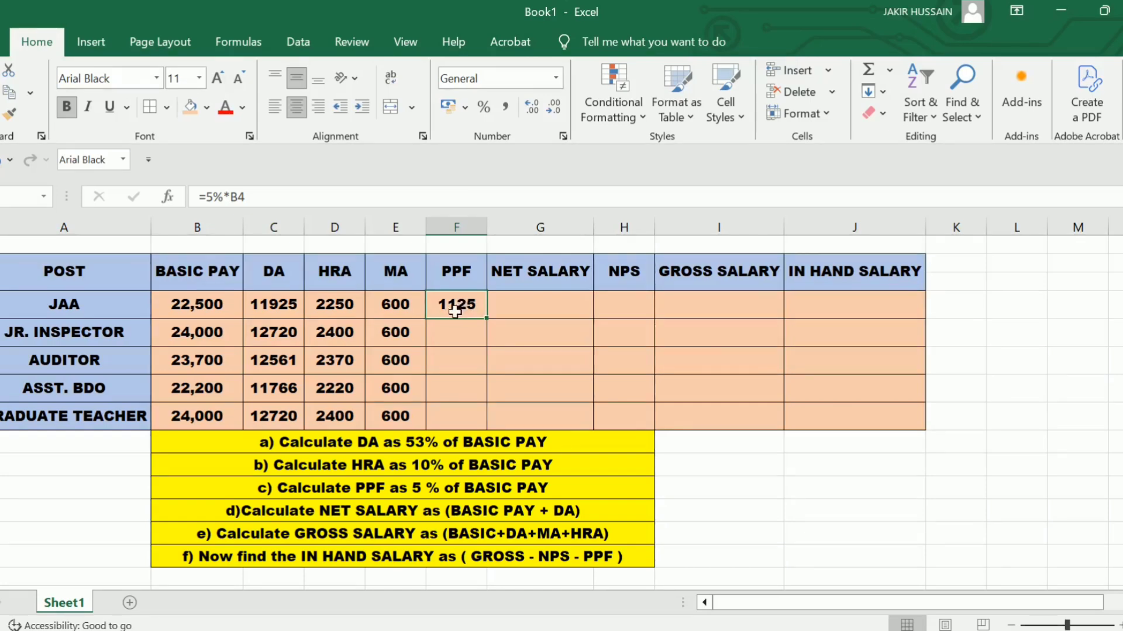
pyautogui.doubleClick(490, 320)
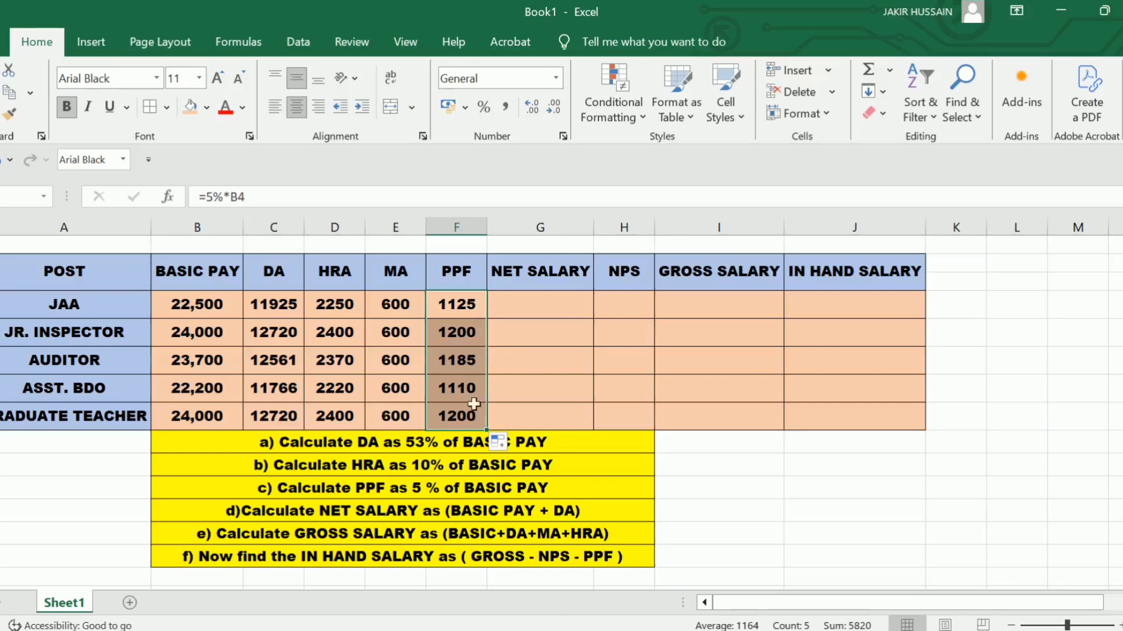
# - Calculate the JAA row's net salary with =B4+C4 and fill the formula down through the GRADUATE TEACHER row
pyautogui.click(553, 302)
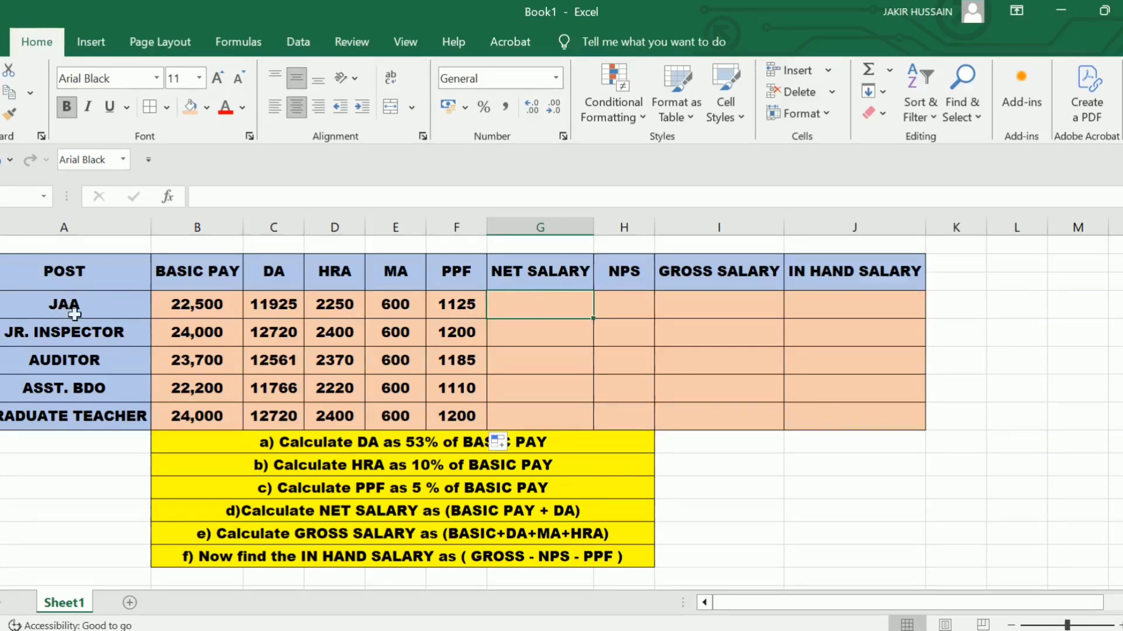
pyautogui.doubleClick(542, 311)
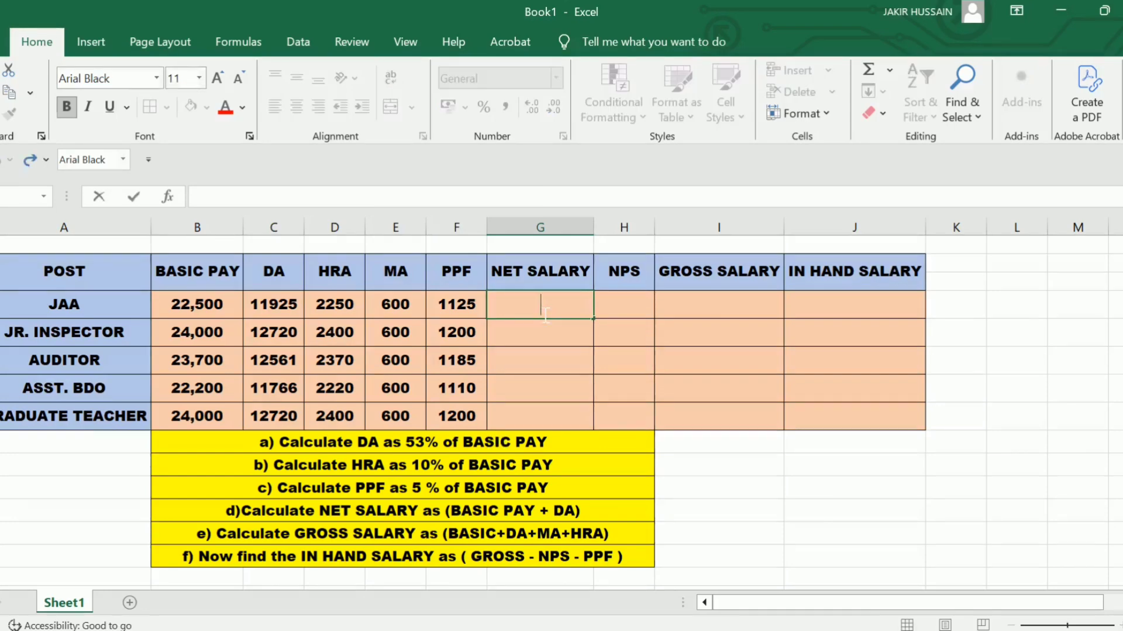
pyautogui.write('=')
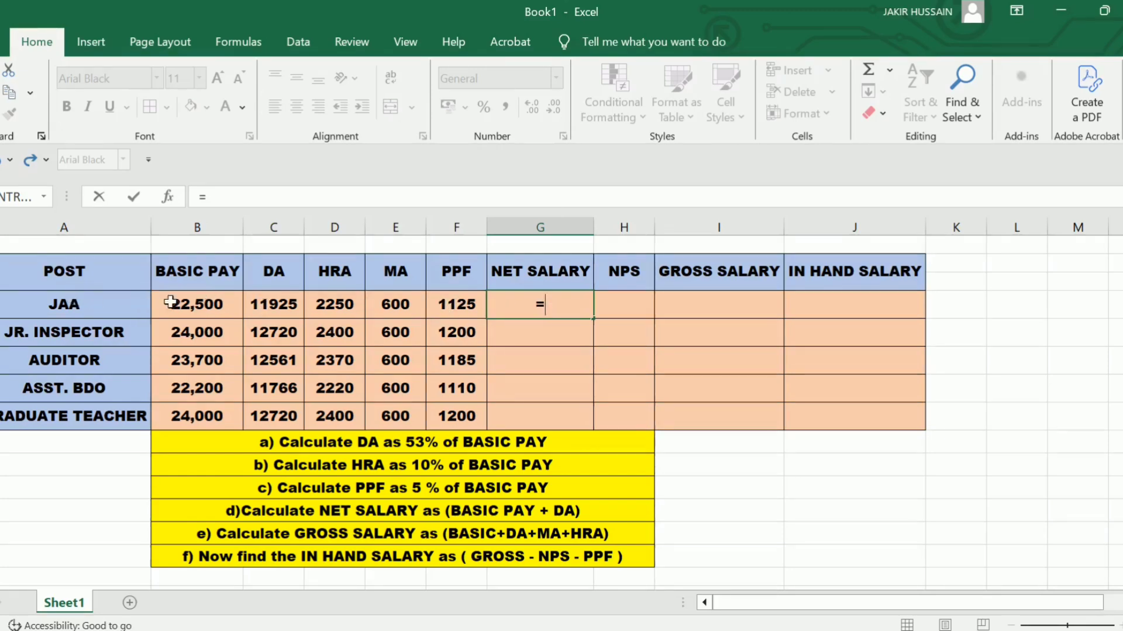
pyautogui.click(206, 307)
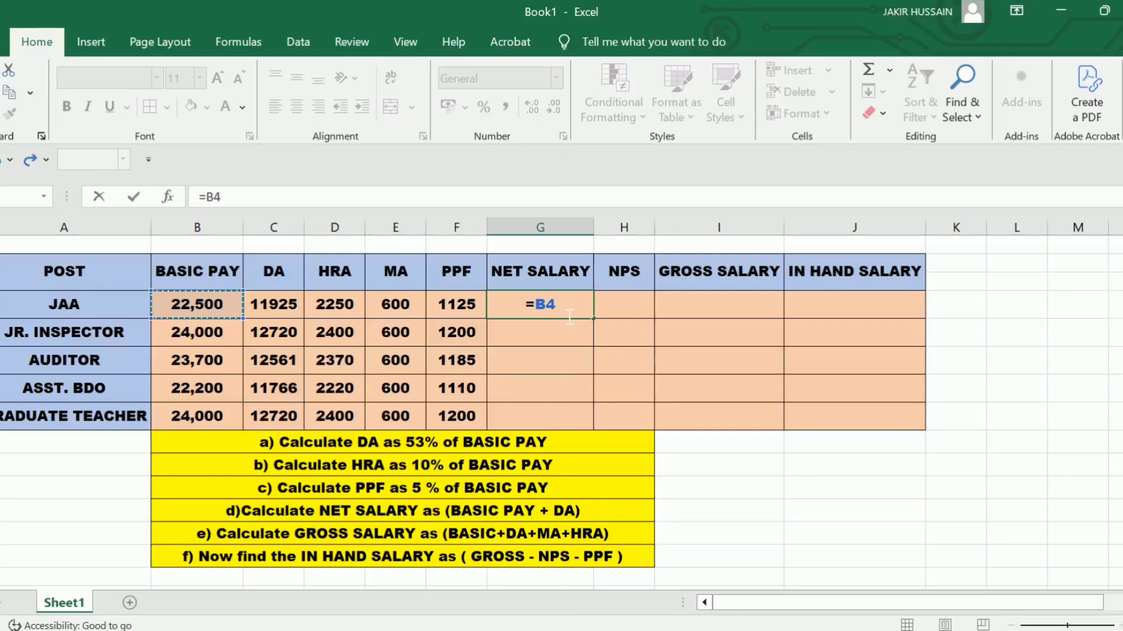
pyautogui.write('+')
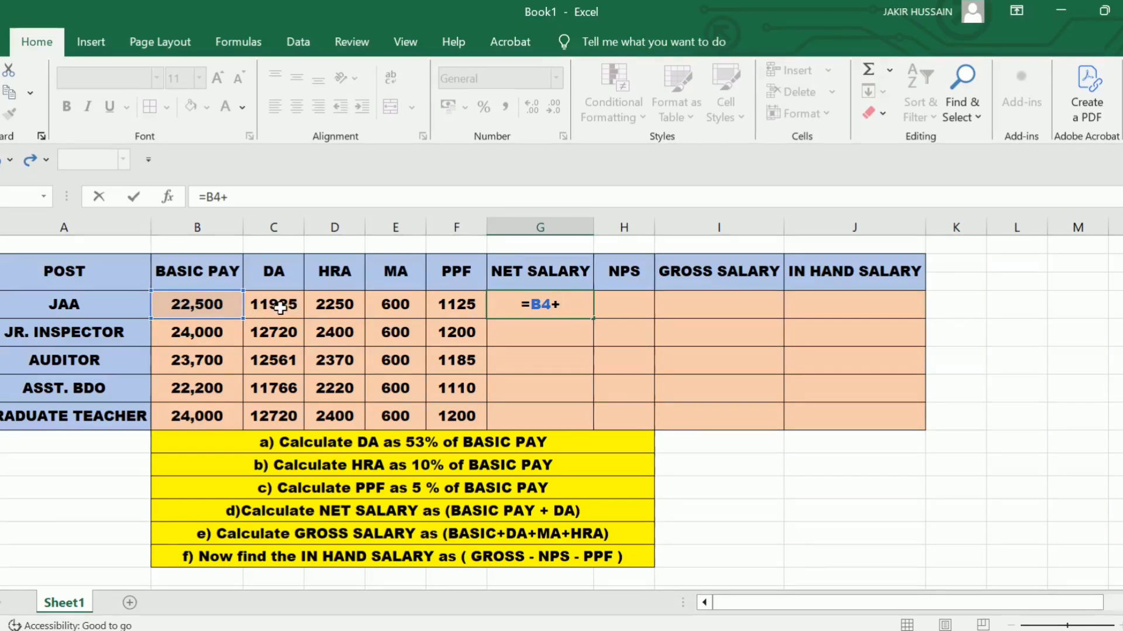
pyautogui.click(284, 306)
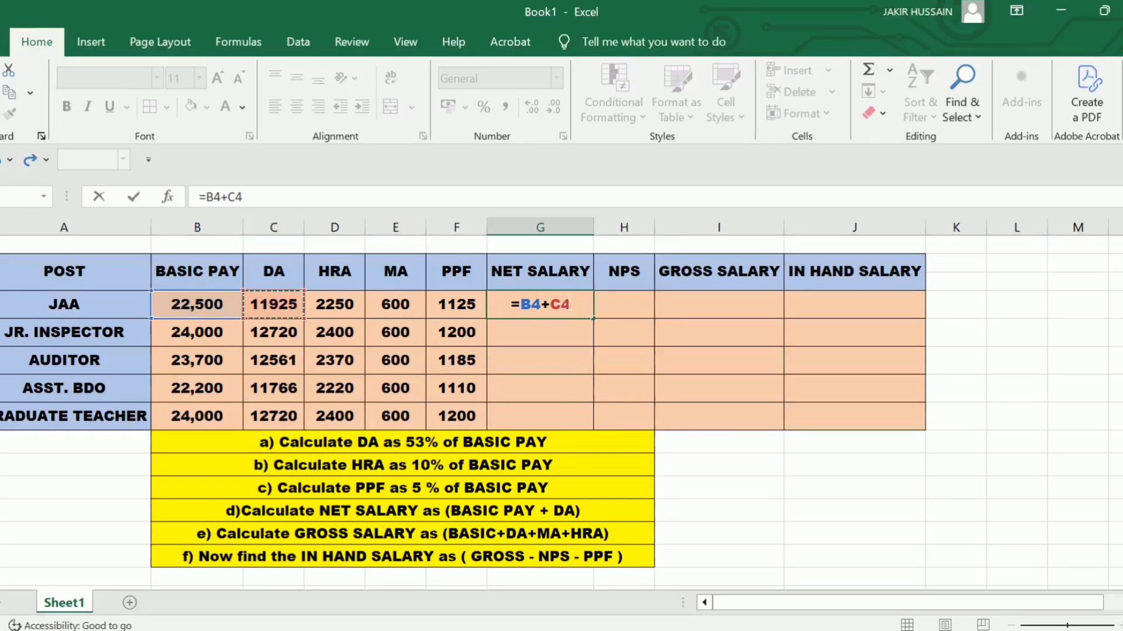
pyautogui.press('Return')
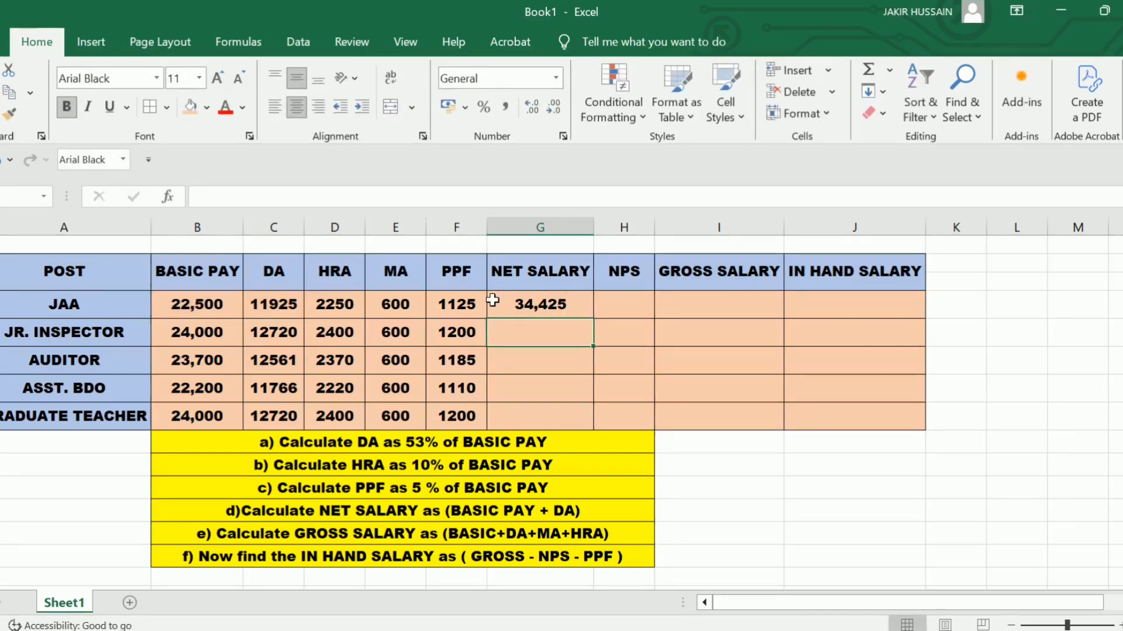
pyautogui.click(563, 302)
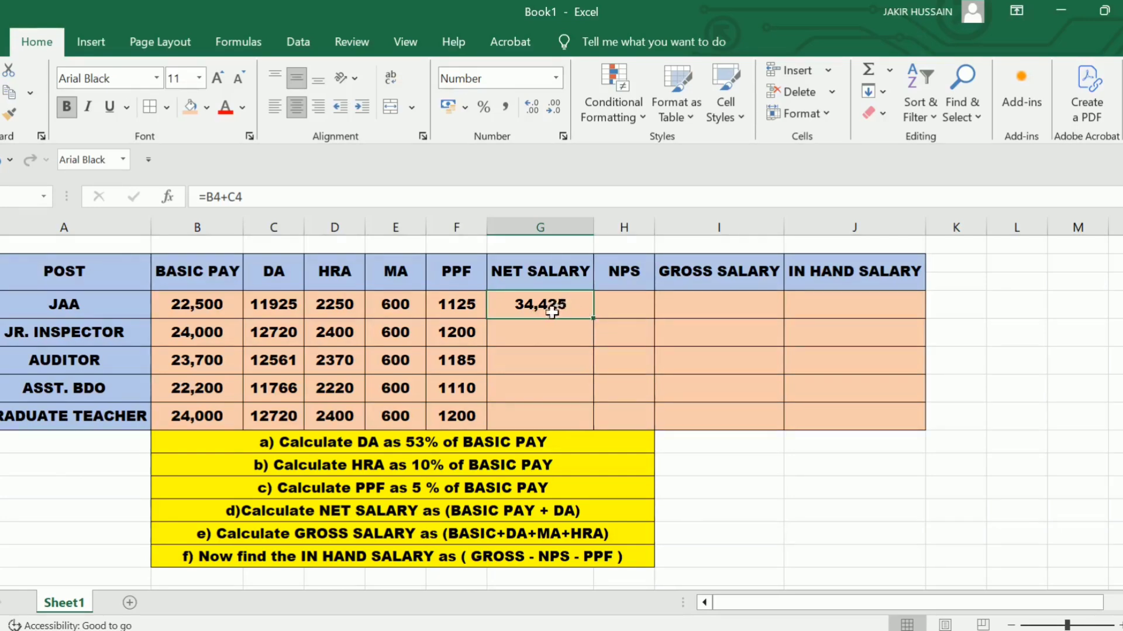
pyautogui.doubleClick(596, 319)
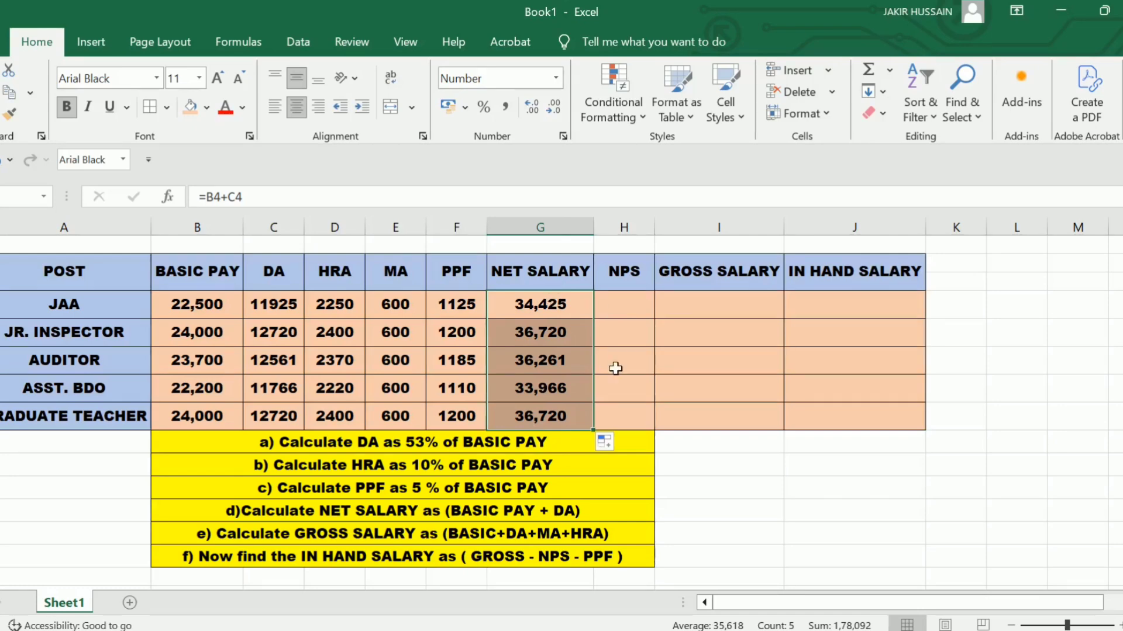
# - Calculate the JAA row's NPS with =10%*G4 and fill the formula down through the GRADUATE TEACHER row
pyautogui.press('Right')
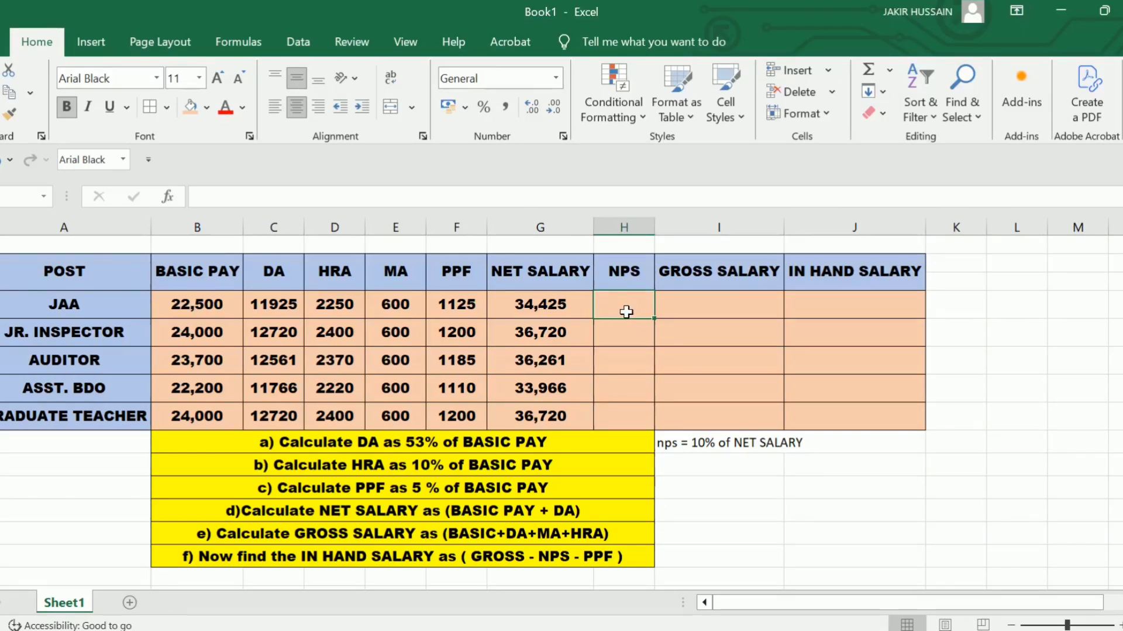
pyautogui.doubleClick(625, 312)
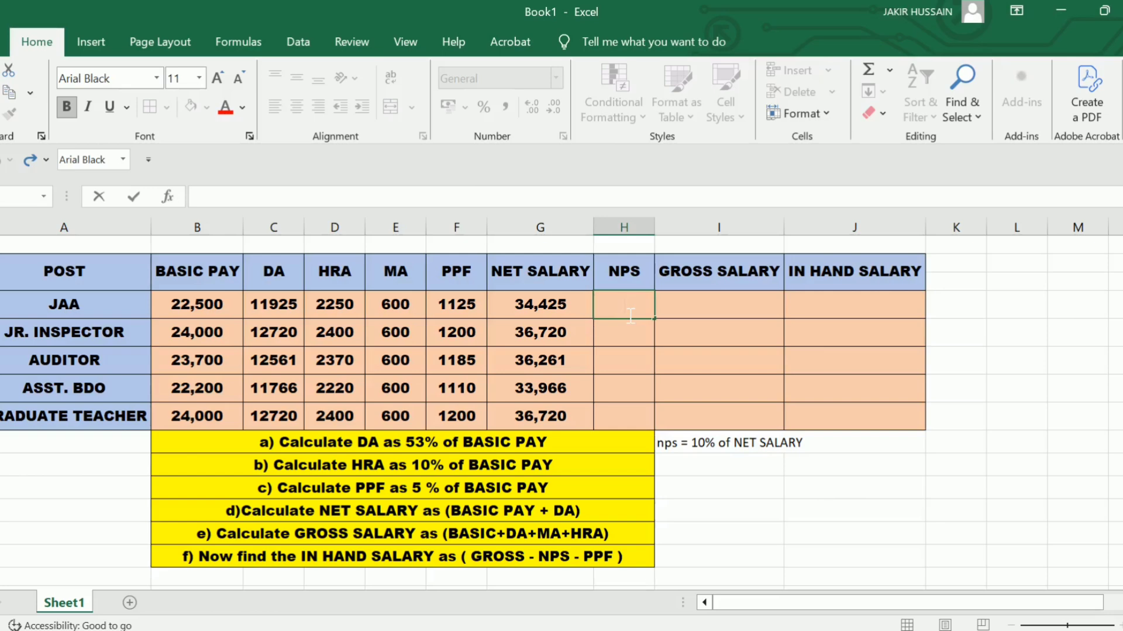
pyautogui.write('=')
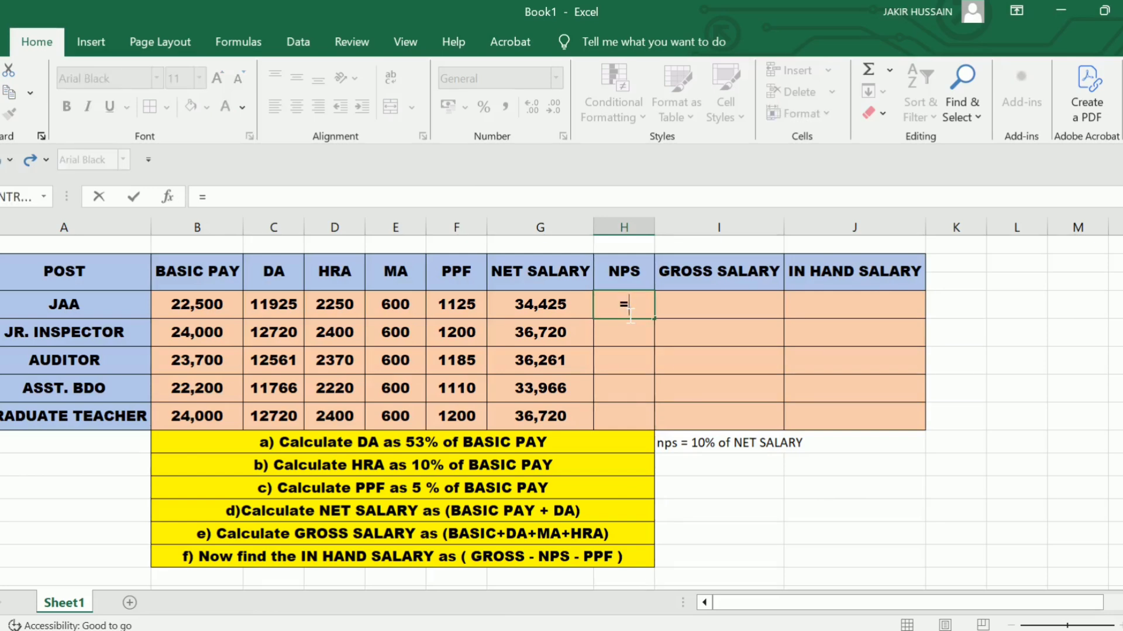
pyautogui.write('10%')
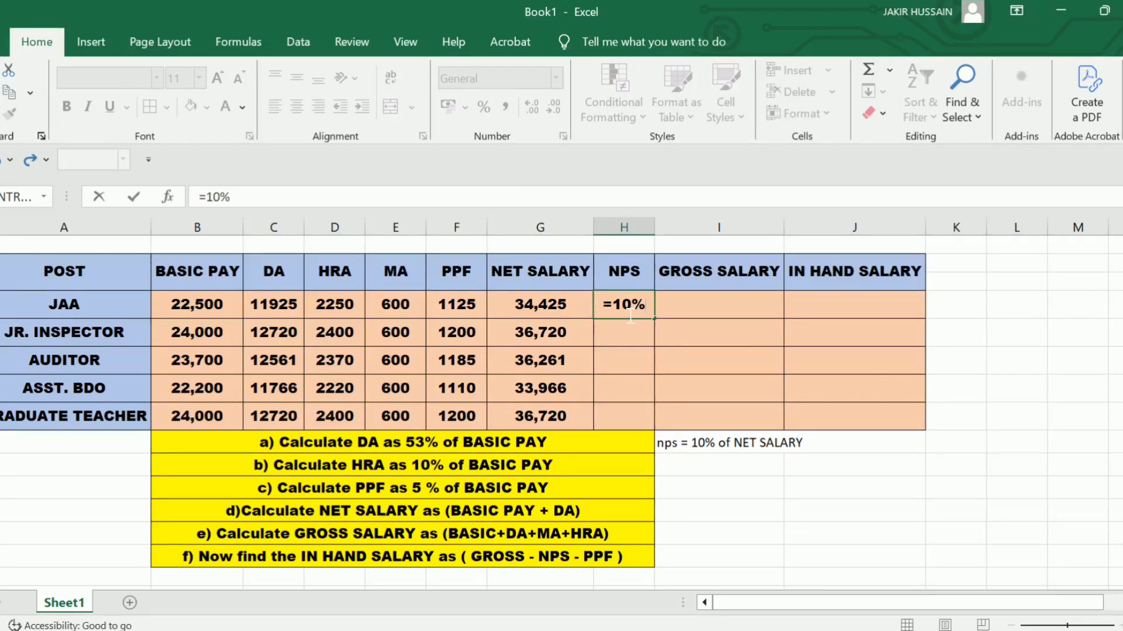
pyautogui.write('*')
pyautogui.click(546, 311)
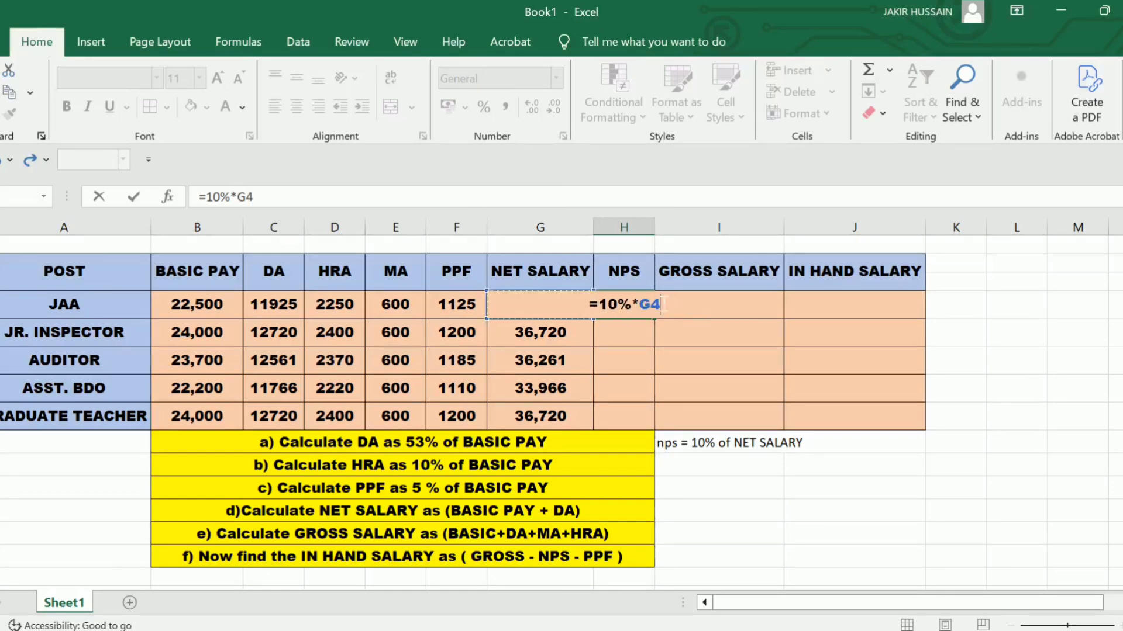
pyautogui.press('Return')
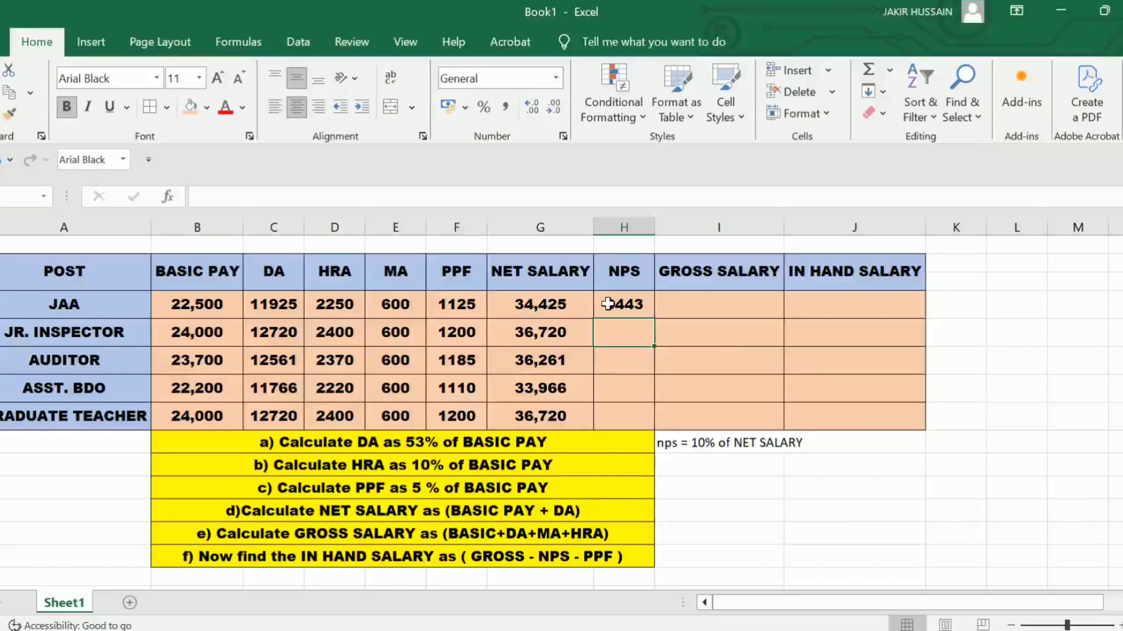
pyautogui.click(608, 304)
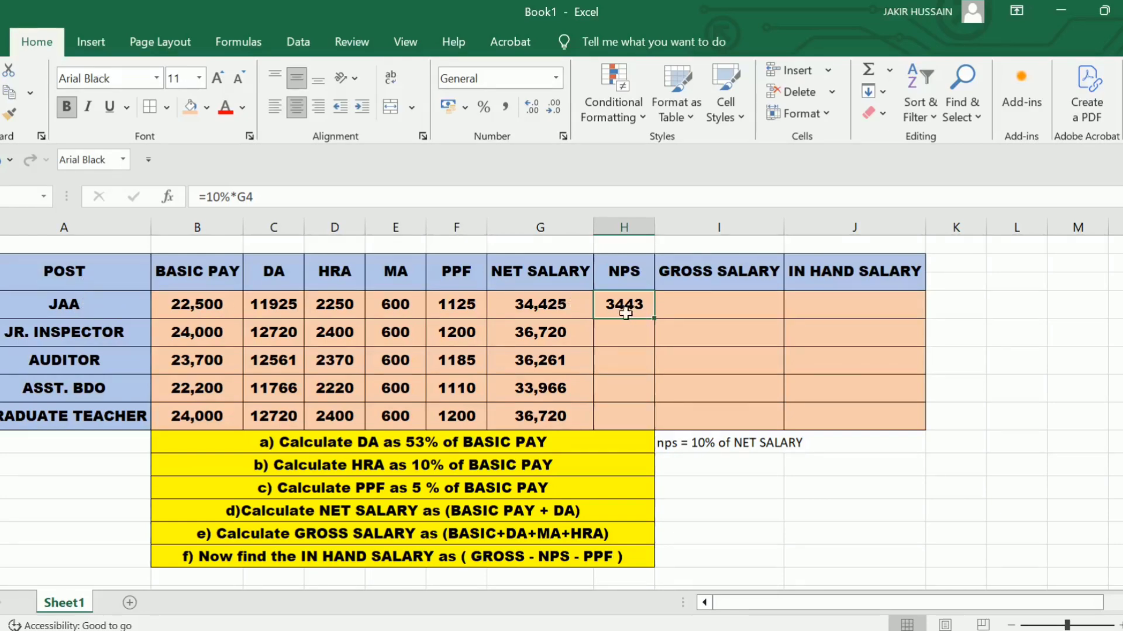
pyautogui.doubleClick(657, 322)
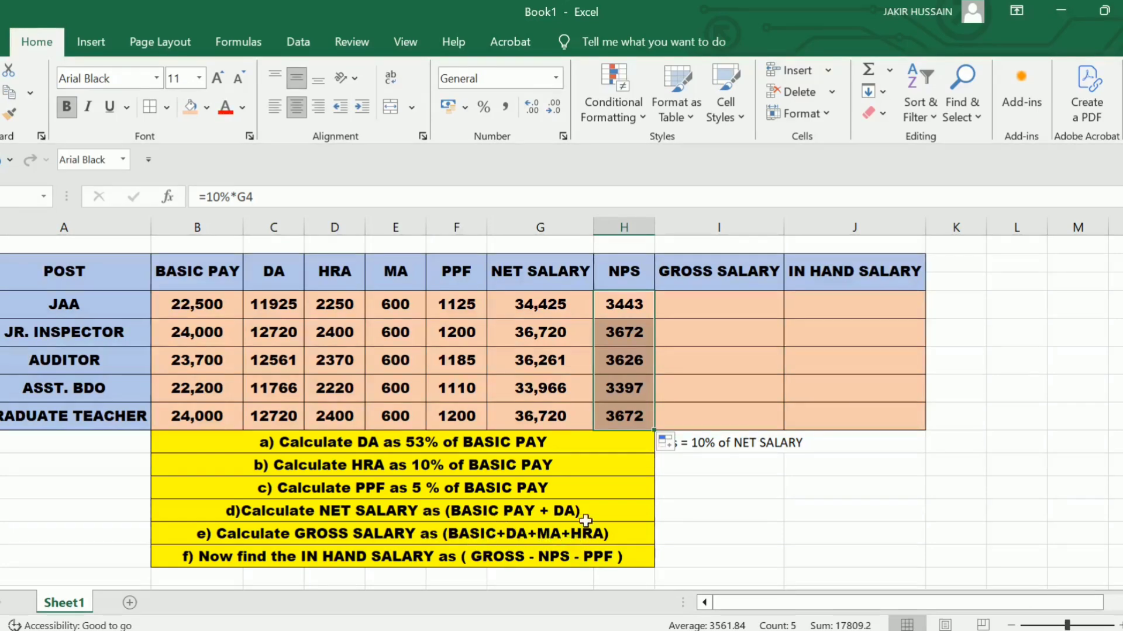
pyautogui.click(697, 308)
pyautogui.write('=')
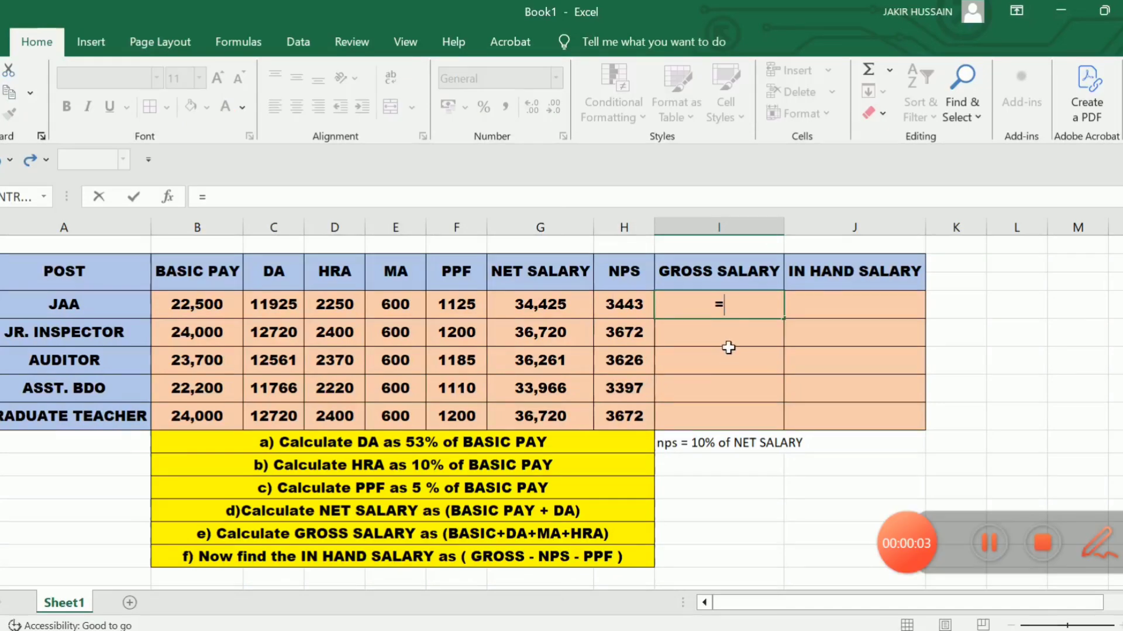
pyautogui.press('Escape')
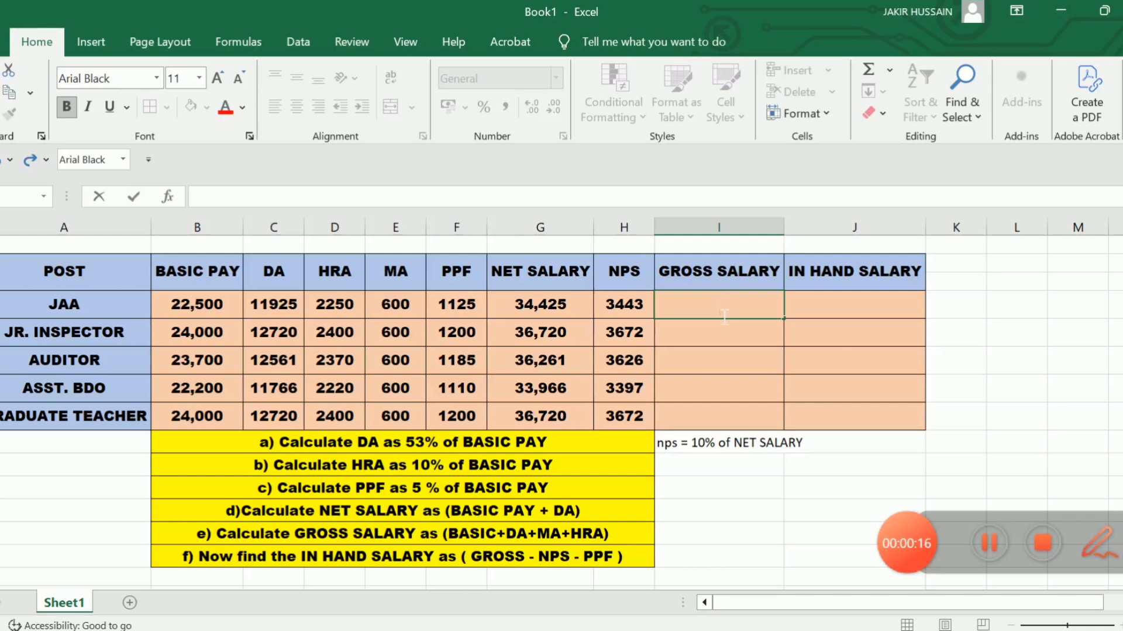
pyautogui.write('=')
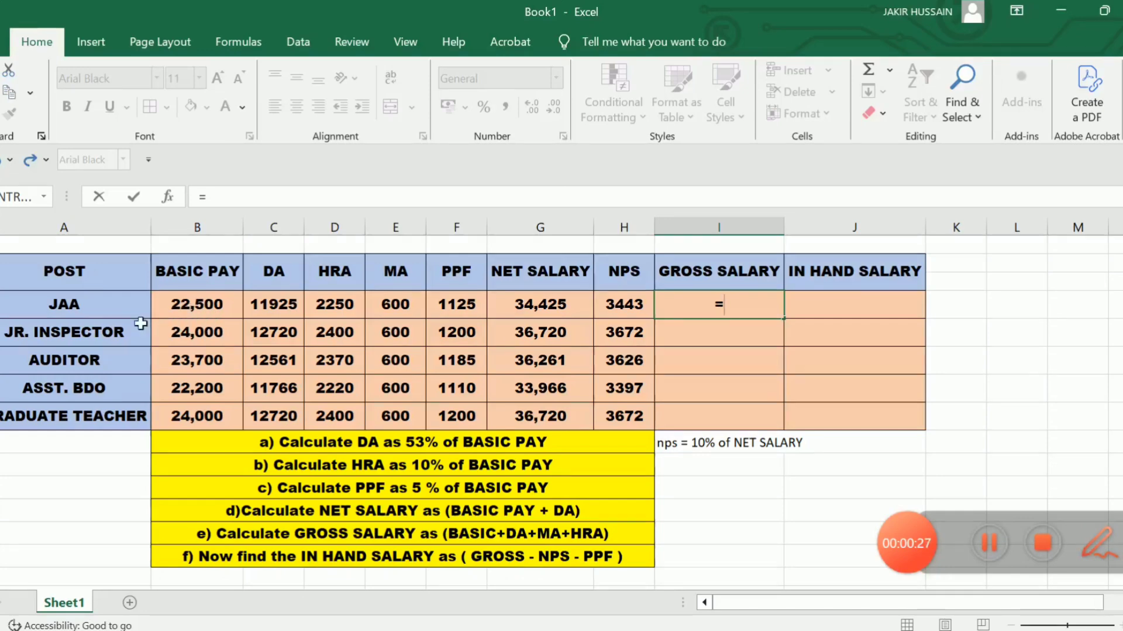
pyautogui.click(199, 307)
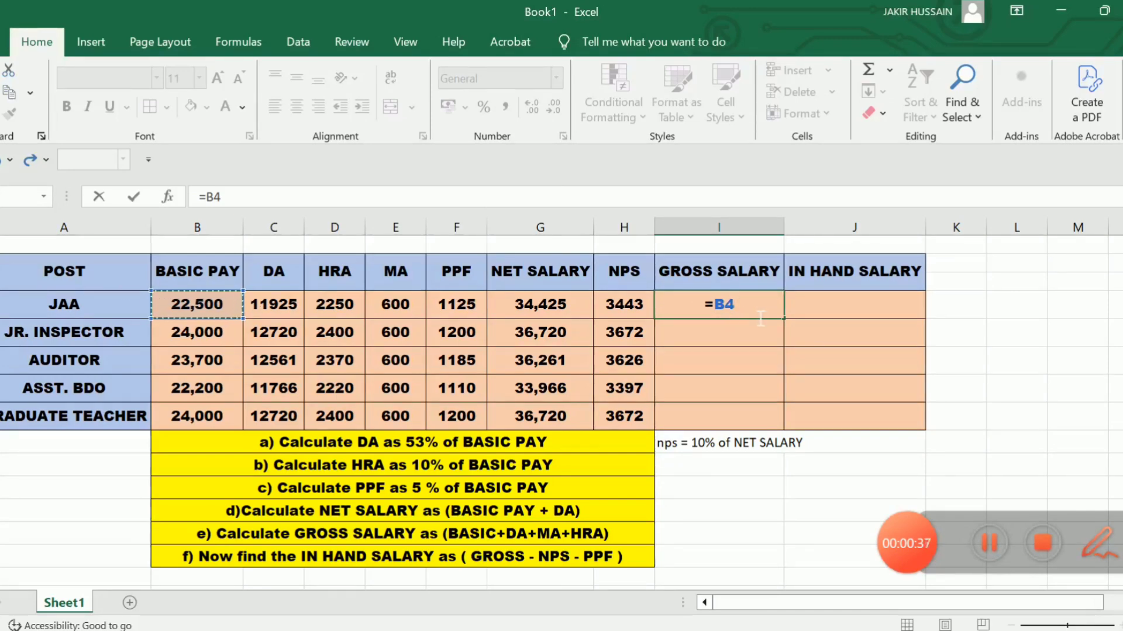
pyautogui.press('F9')
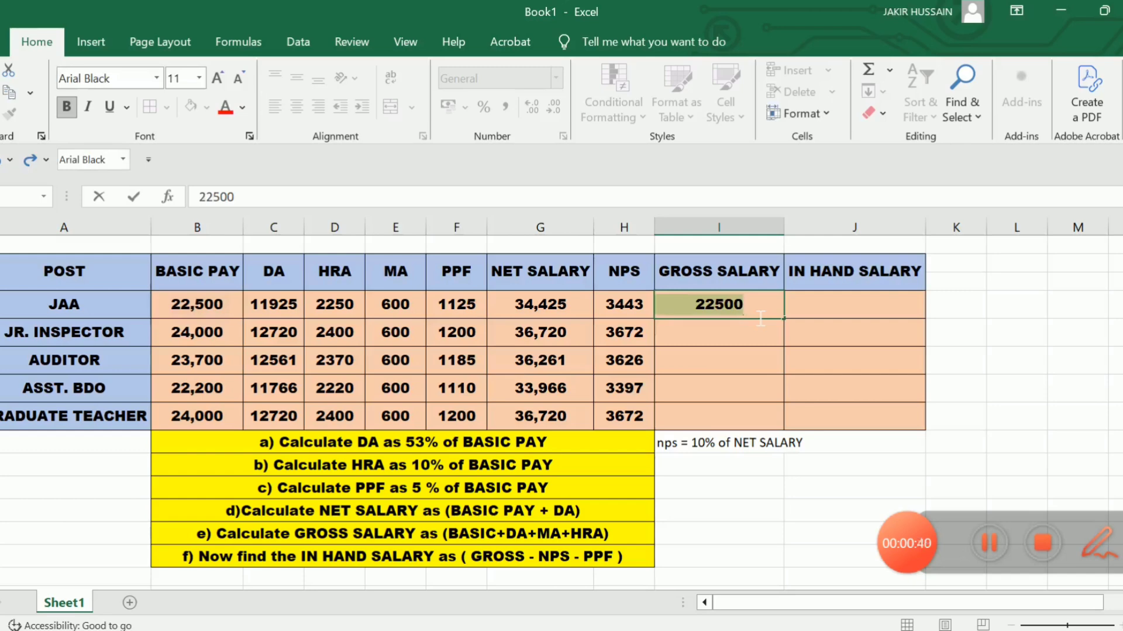
pyautogui.press('Escape')
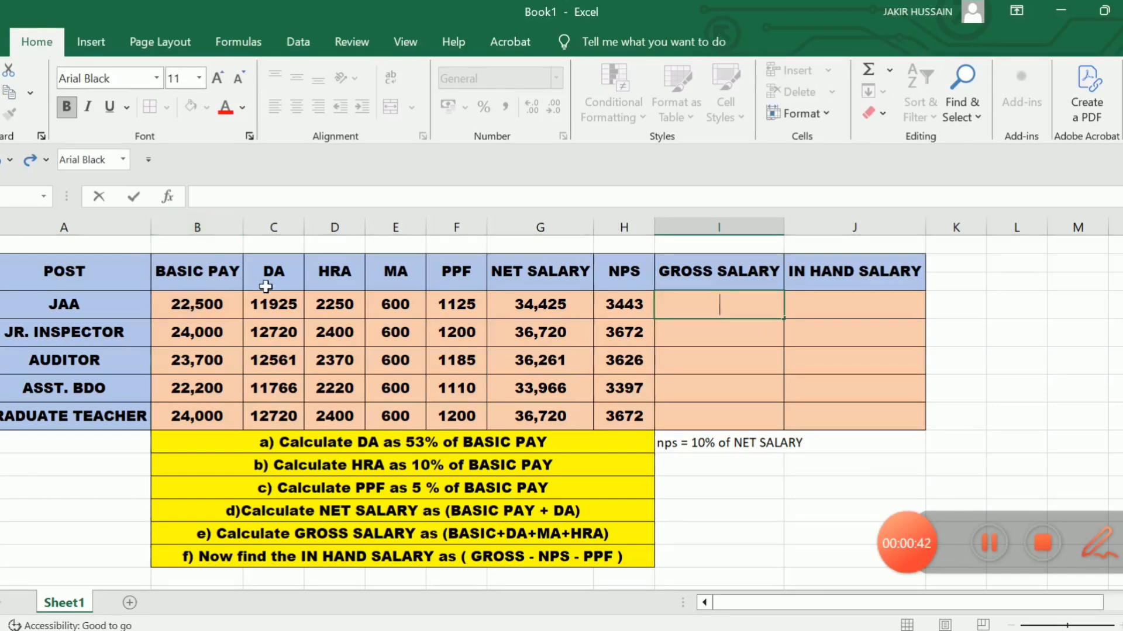
# - Calculate the JAA row's gross salary with =B4+C4+E4+D4 and fill the formula down through the GRADUATE TEACHER row
pyautogui.write('=')
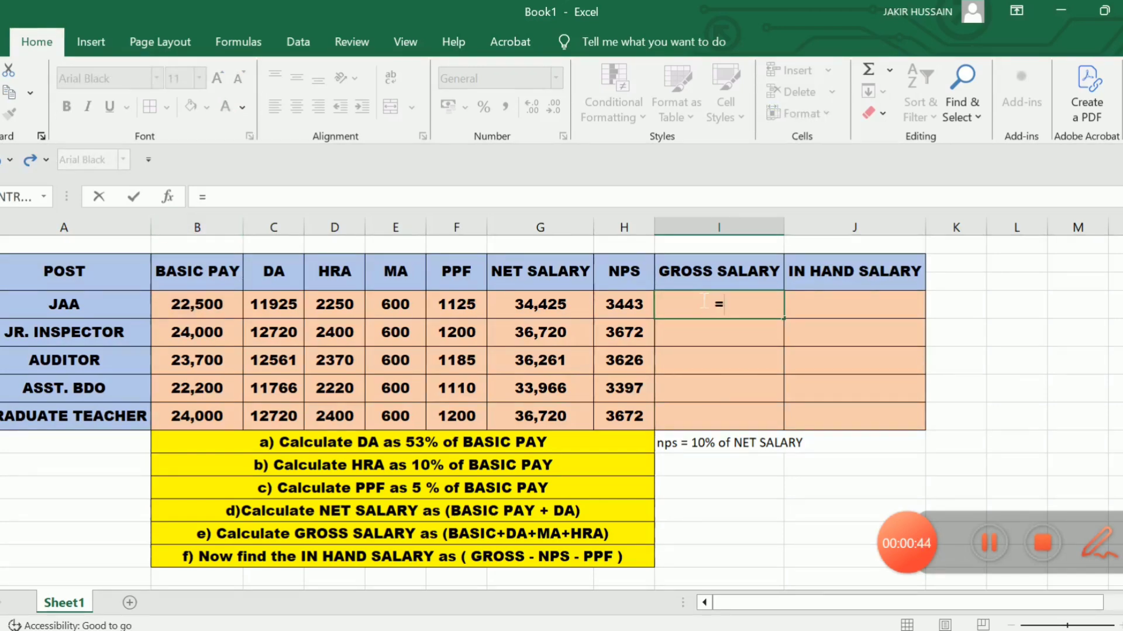
pyautogui.click(181, 307)
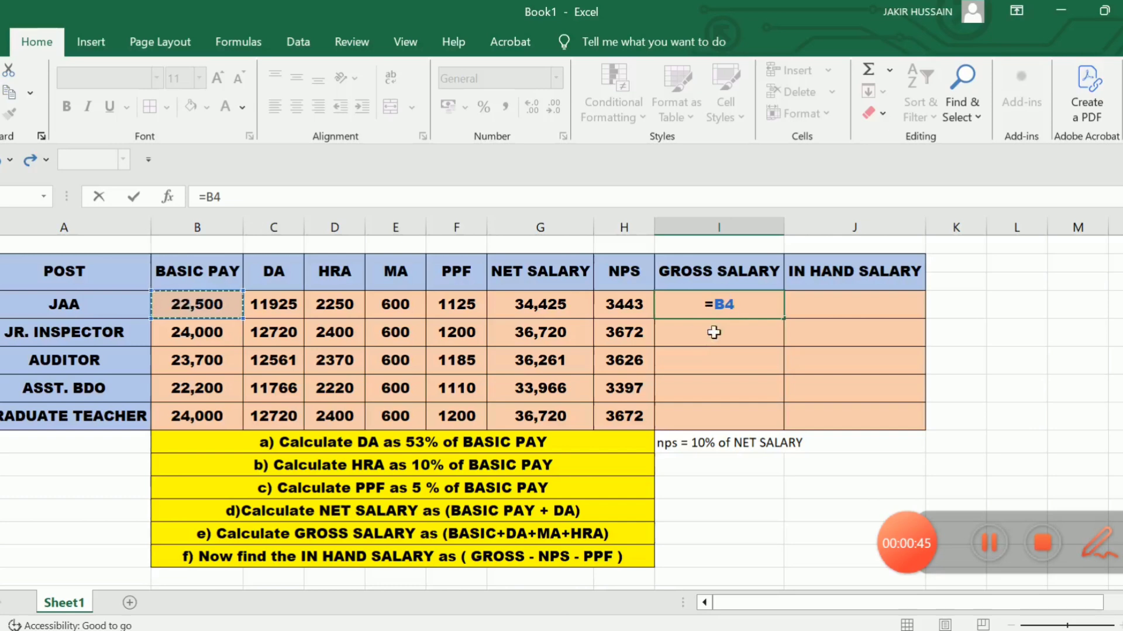
pyautogui.write('+')
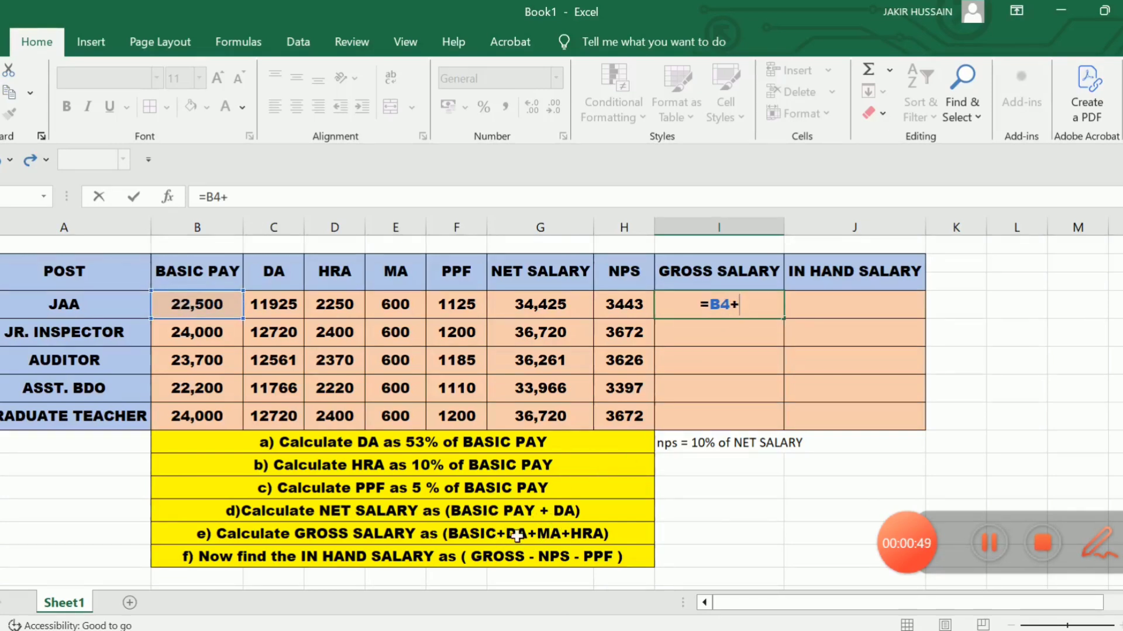
pyautogui.click(291, 307)
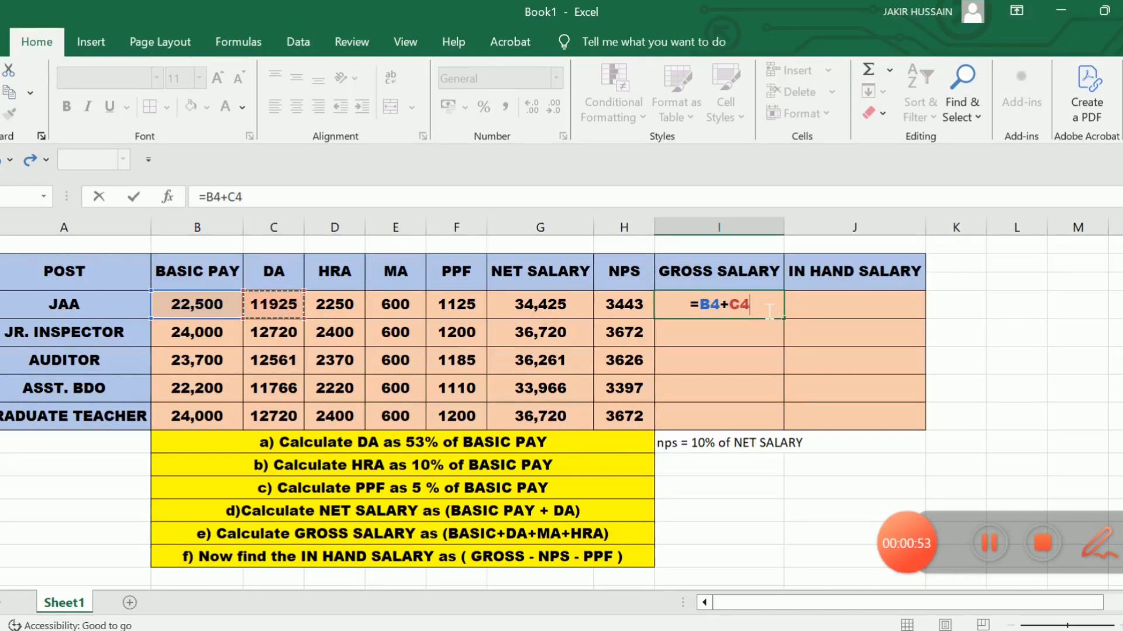
pyautogui.write('+')
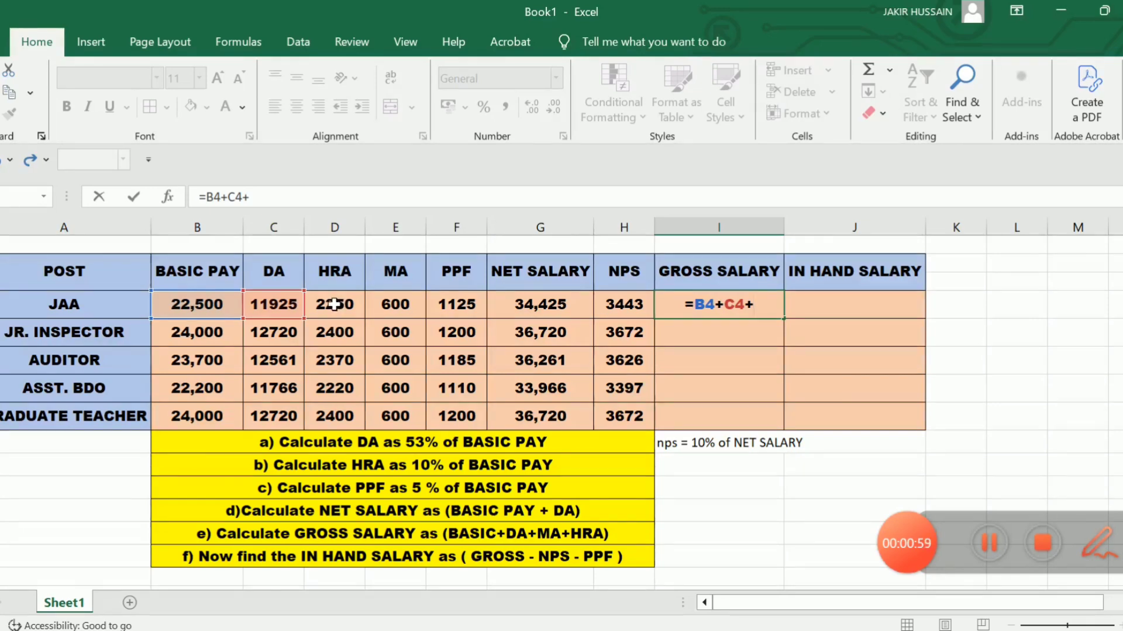
pyautogui.click(400, 304)
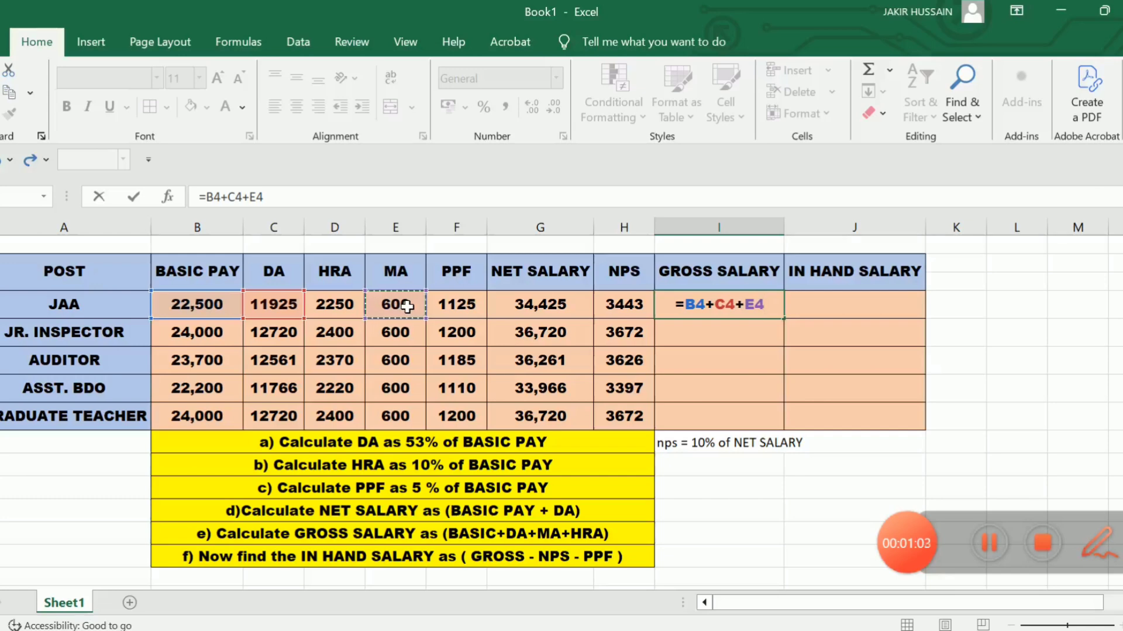
pyautogui.write('+')
pyautogui.click(349, 307)
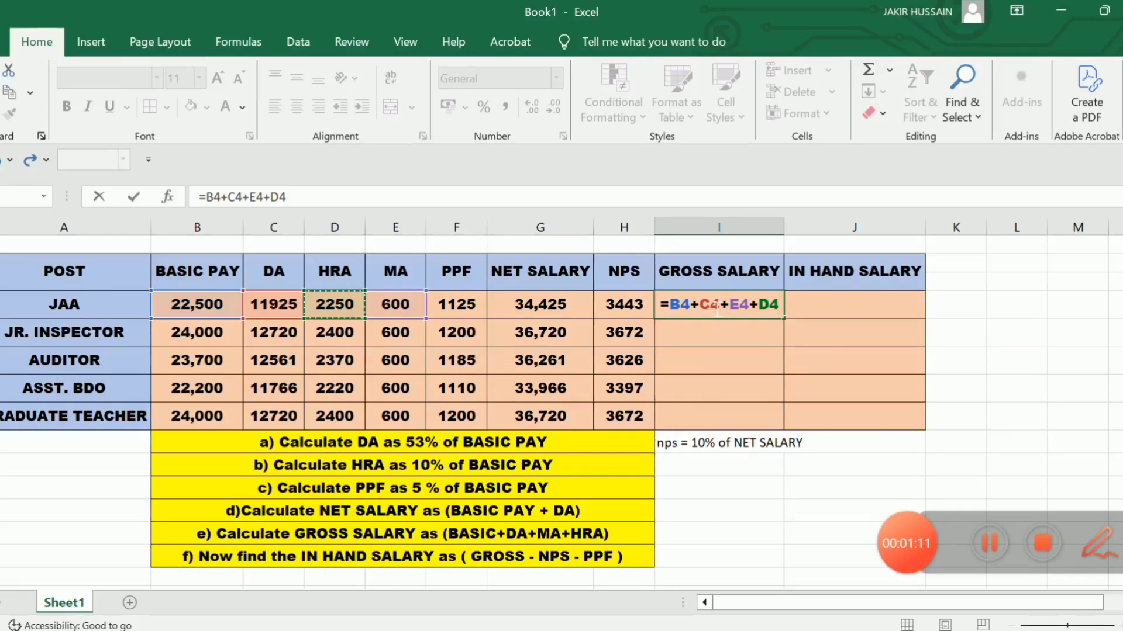
pyautogui.press('Return')
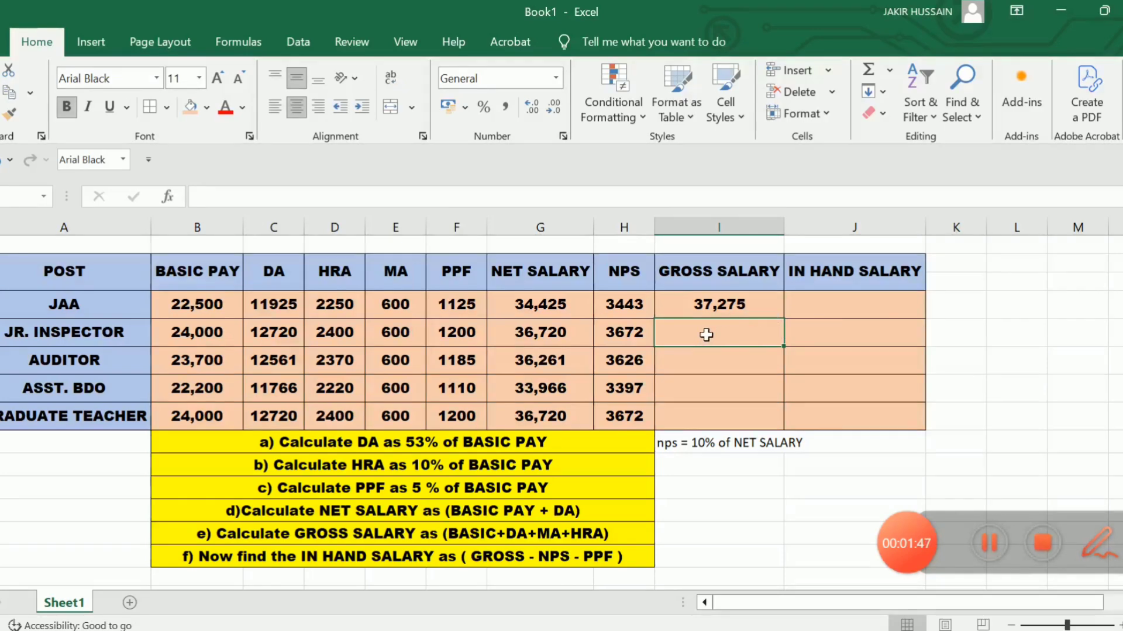
pyautogui.click(758, 305)
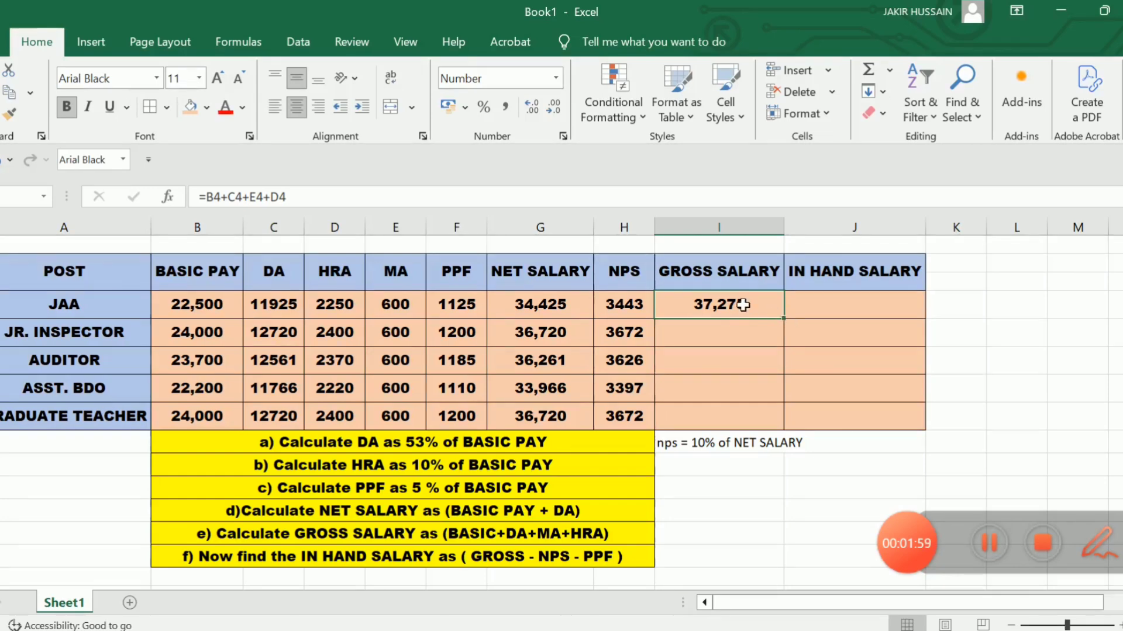
pyautogui.doubleClick(785, 321)
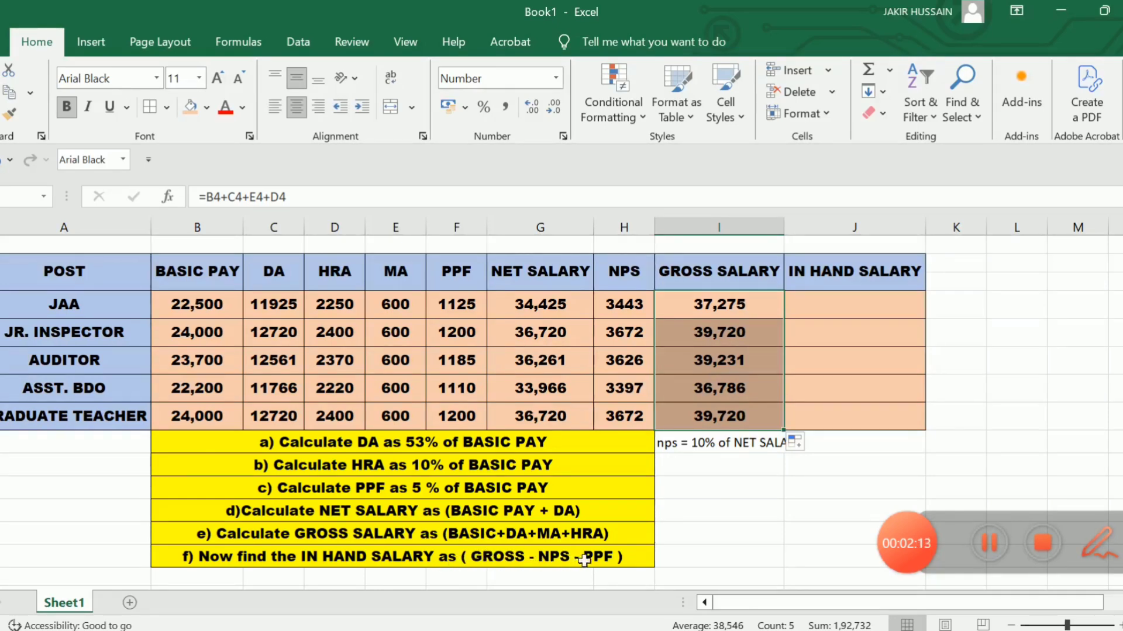
# - Calculate the JAA row's in-hand salary with the formula =I4-H4-F4
pyautogui.doubleClick(846, 304)
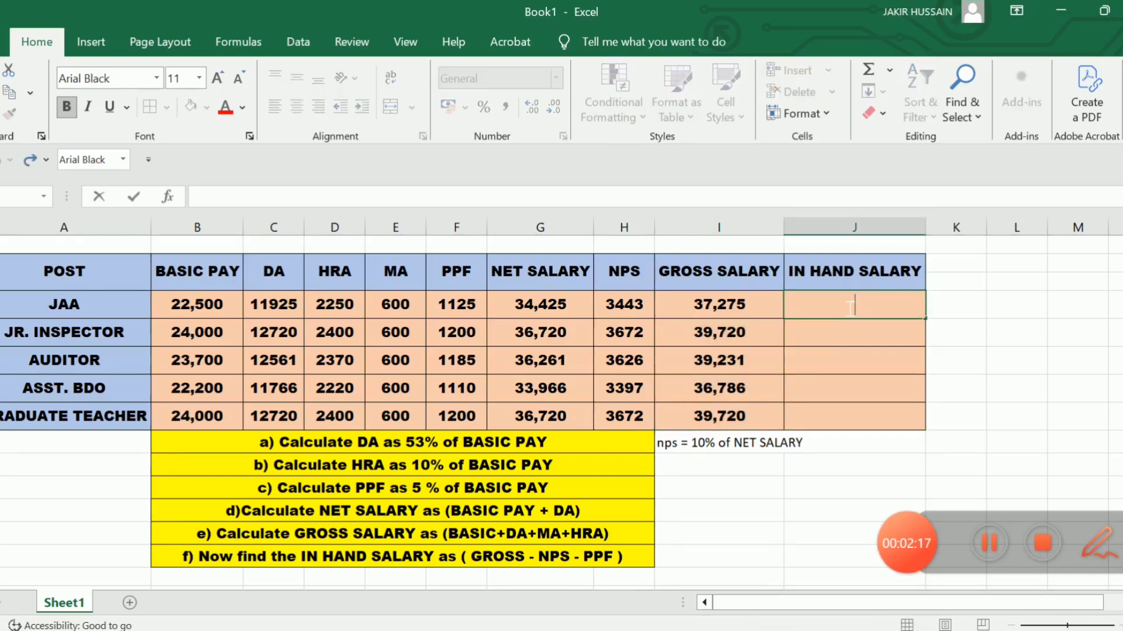
pyautogui.write('=')
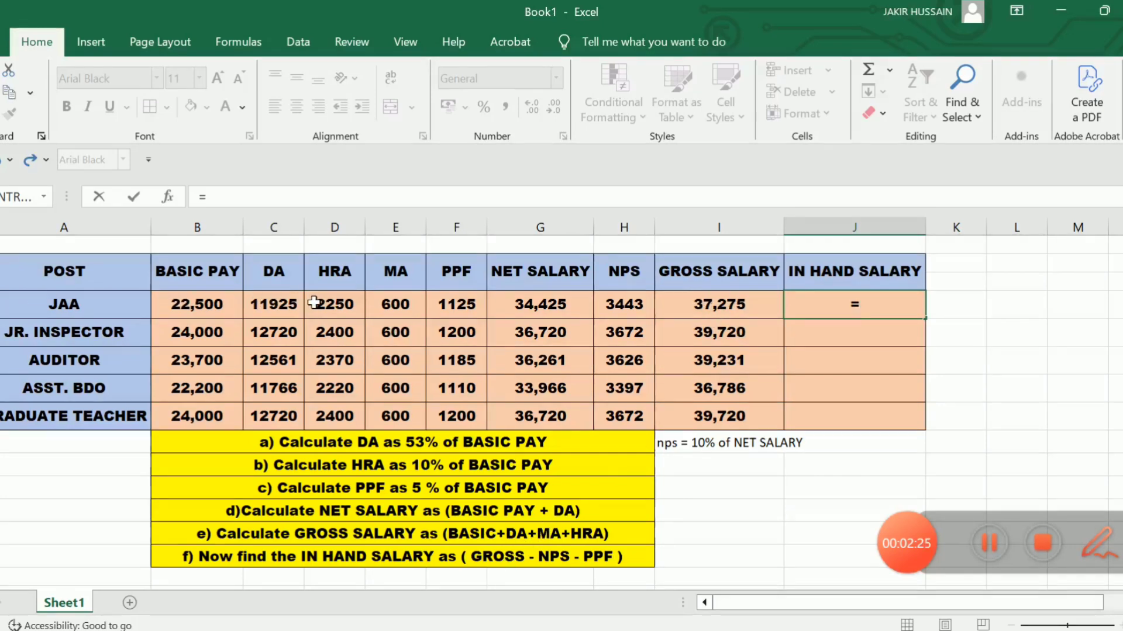
pyautogui.click(728, 310)
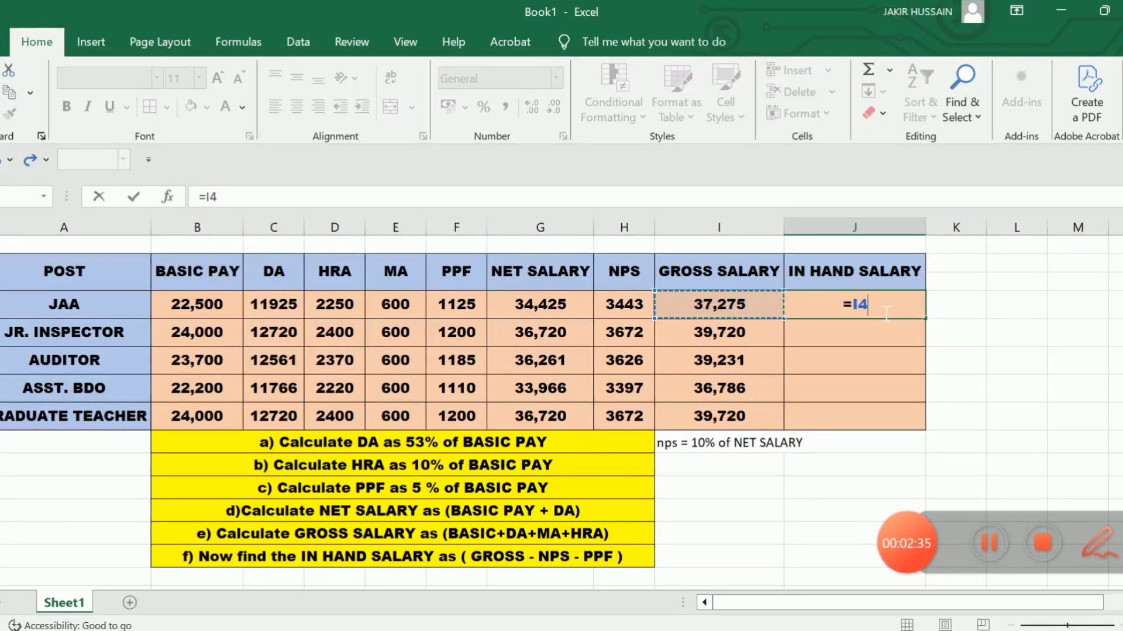
pyautogui.write('-')
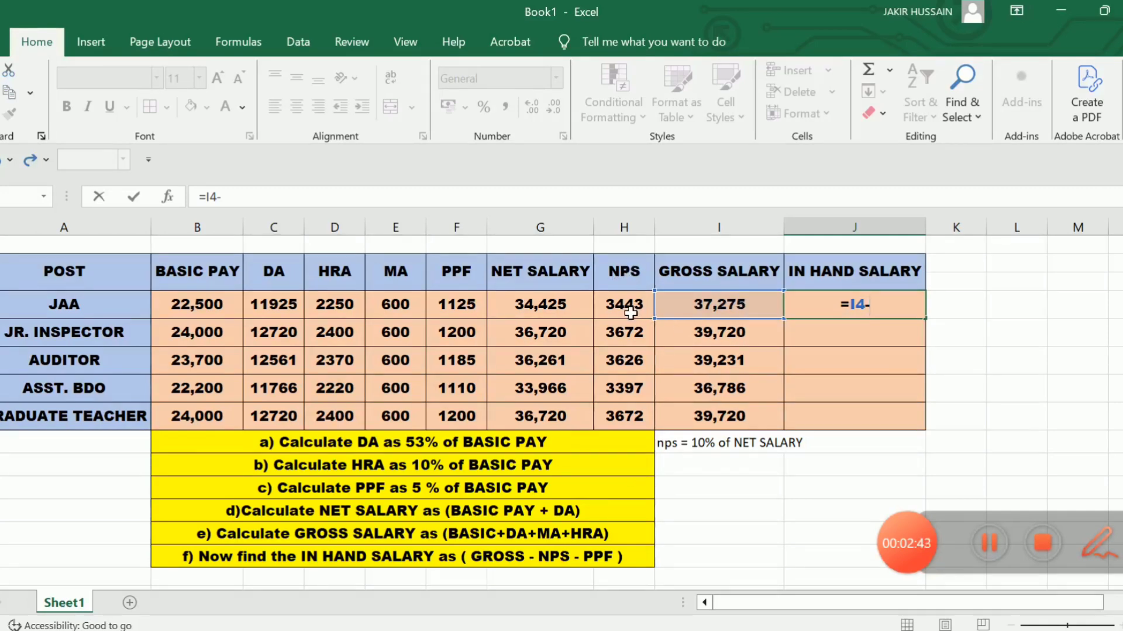
pyautogui.click(631, 312)
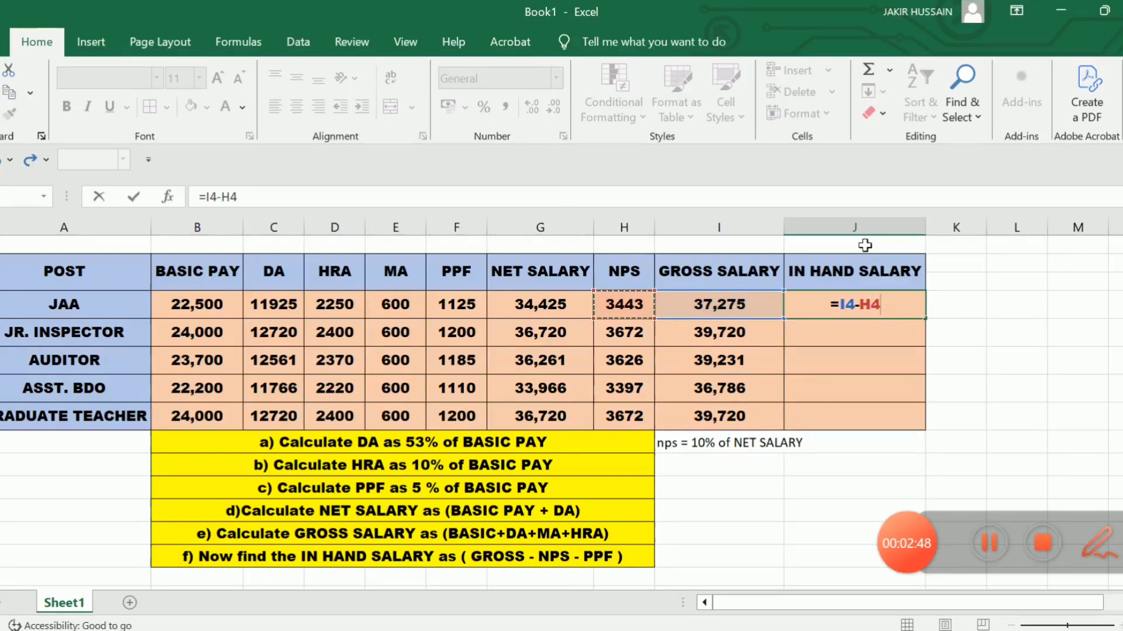
pyautogui.write('-')
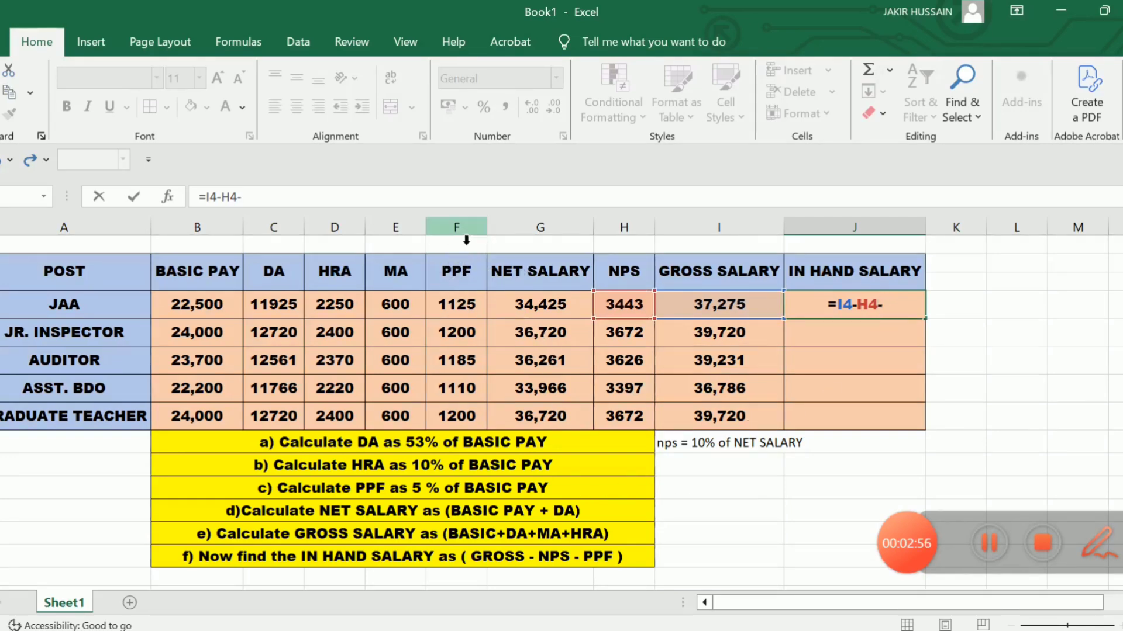
pyautogui.click(464, 301)
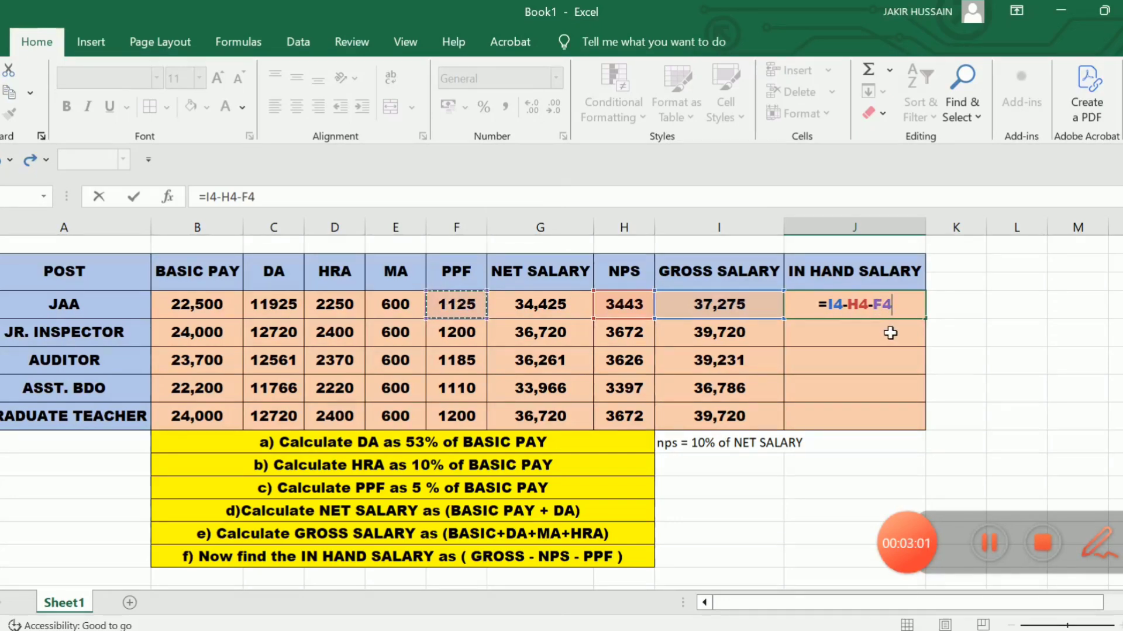
pyautogui.press('Return')
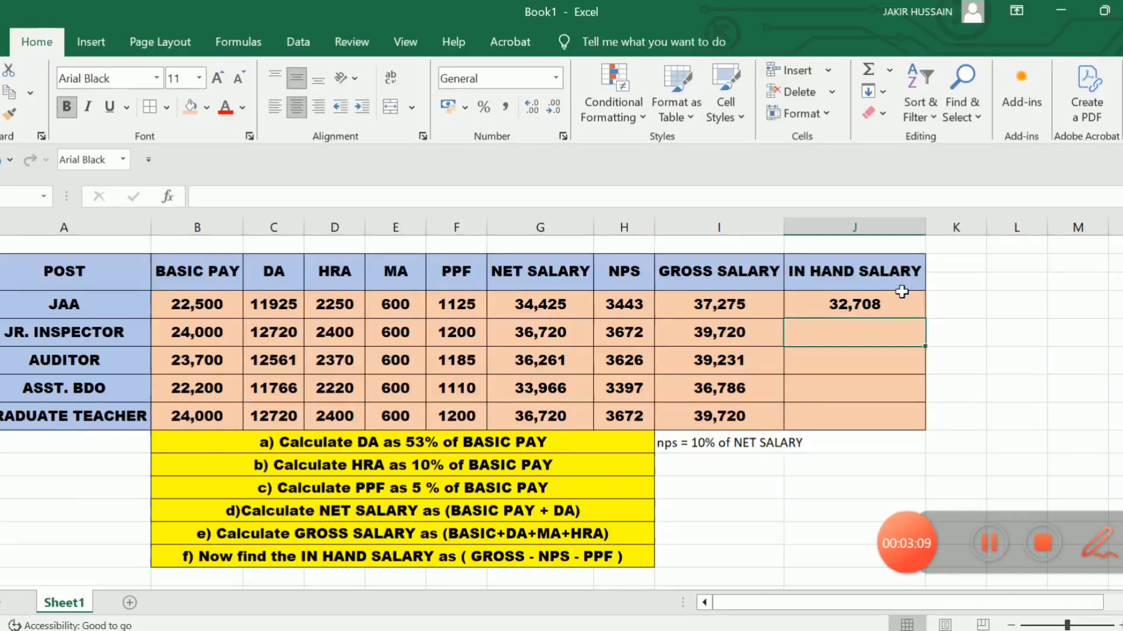
# - Fill the JAA row's in-hand salary formula down through the GRADUATE TEACHER row
pyautogui.click(871, 315)
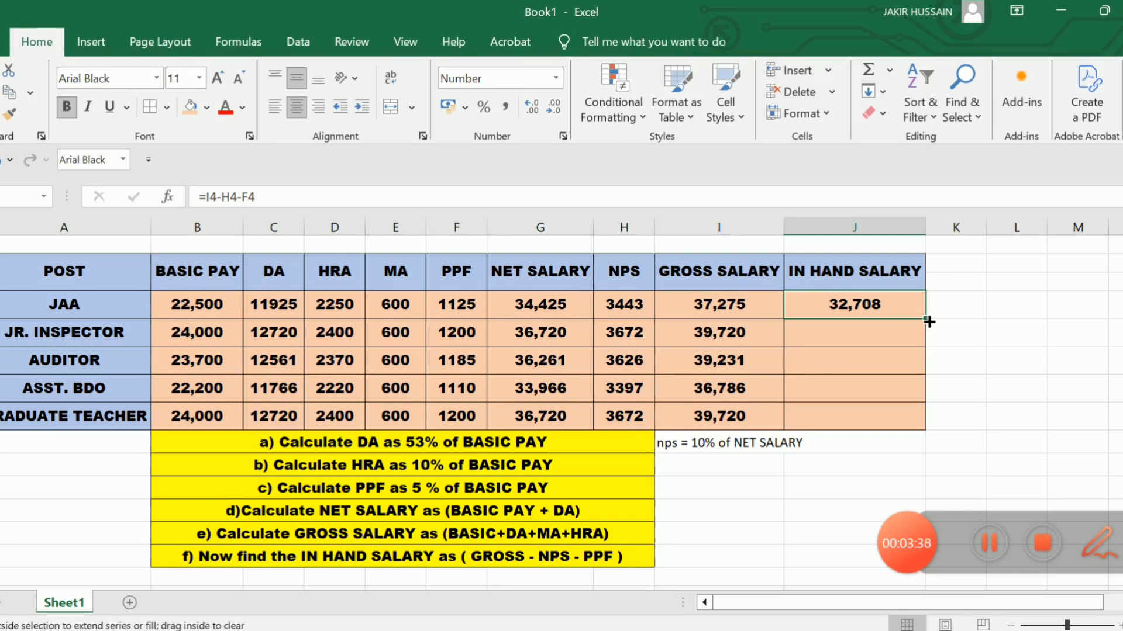
pyautogui.moveTo(930, 321); pyautogui.dragTo(923, 377)
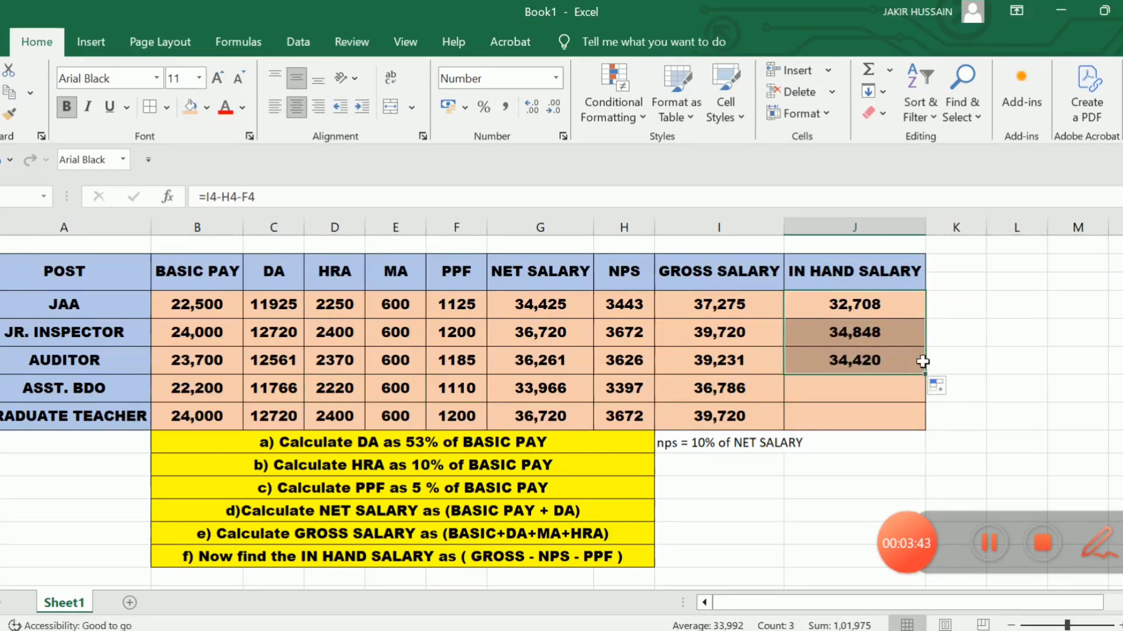
pyautogui.moveTo(926, 375); pyautogui.dragTo(928, 431)
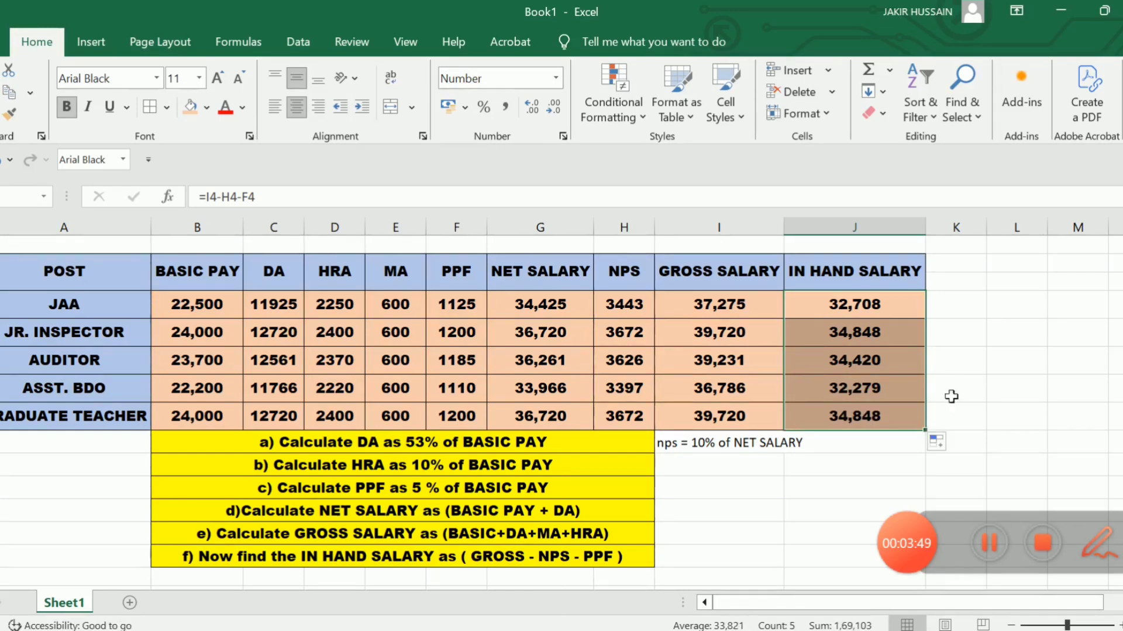
pyautogui.click(971, 364)
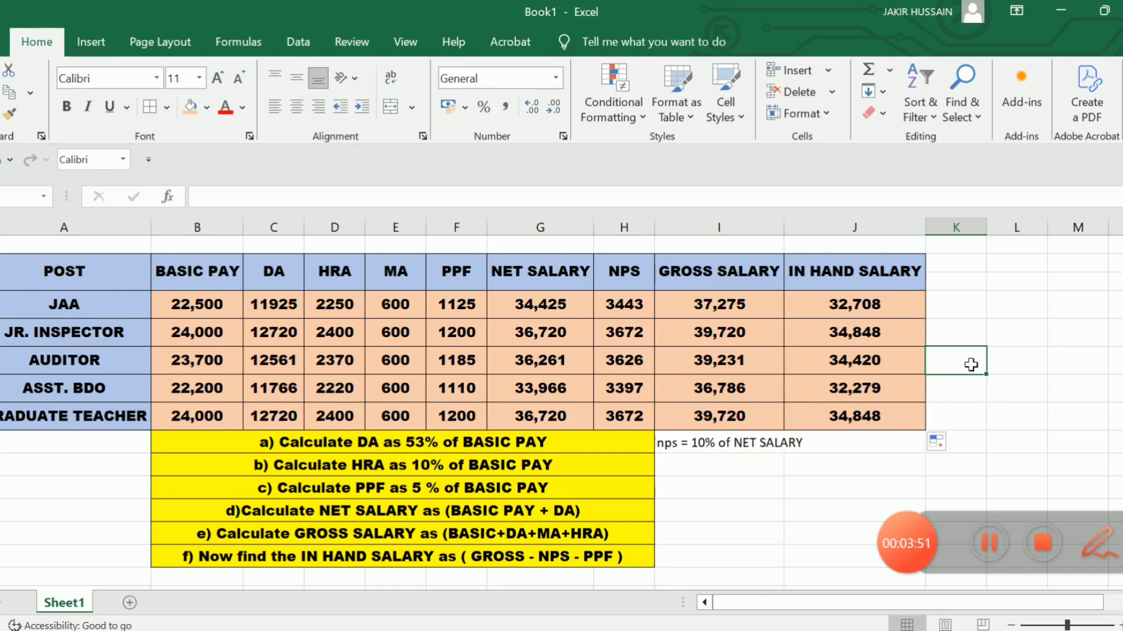